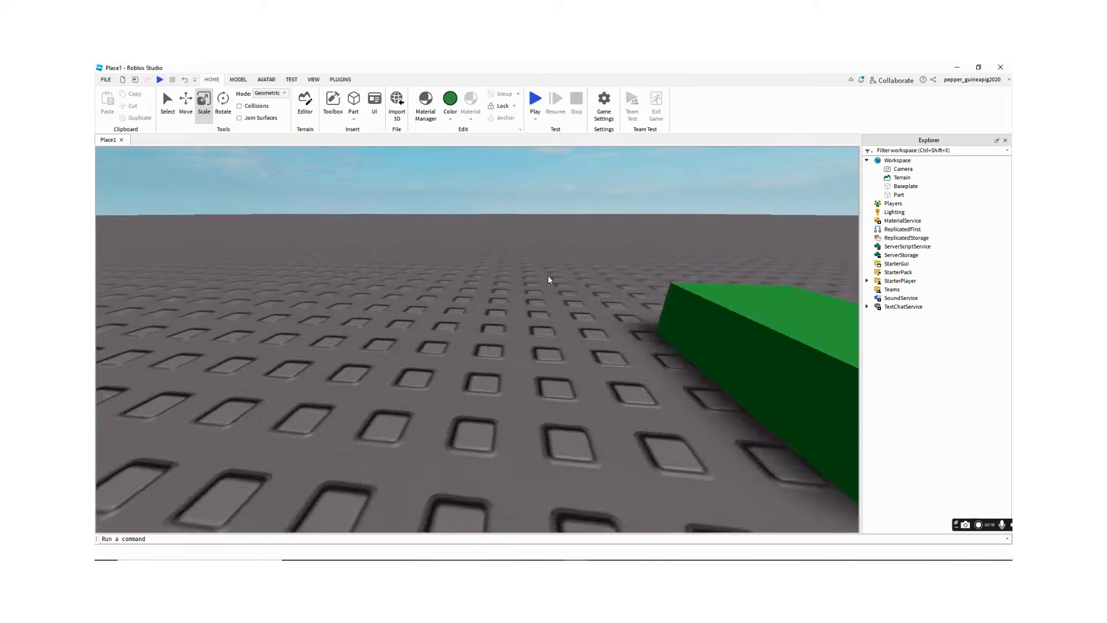
# - Duplicate the green block part and place the copy beside the original on the baseplate
pyautogui.press('s')
pyautogui.press('w')
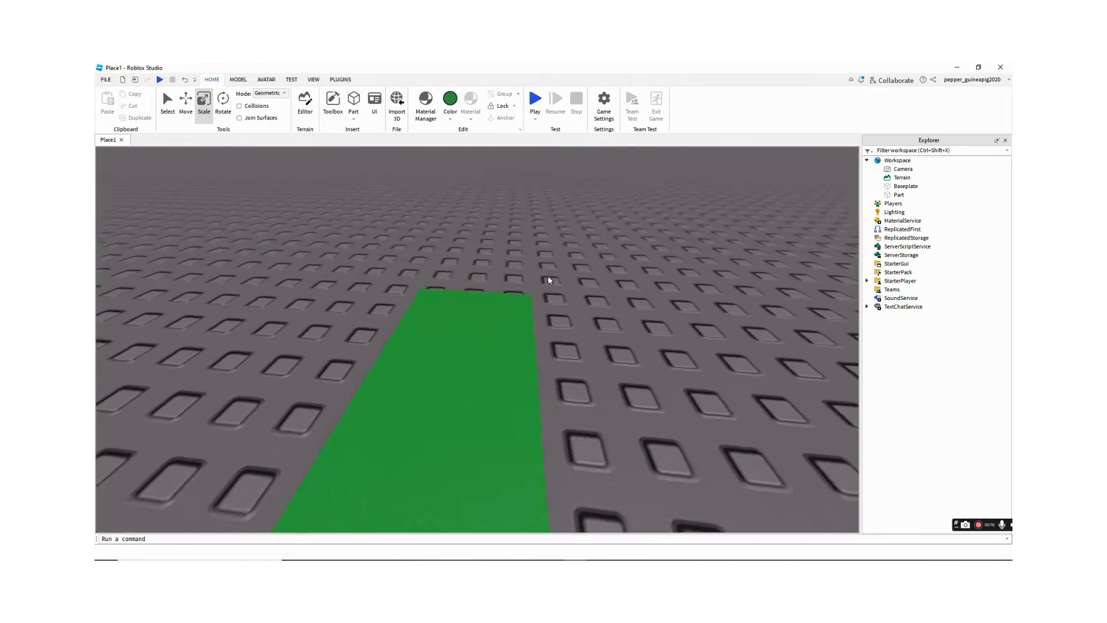
pyautogui.press('s')
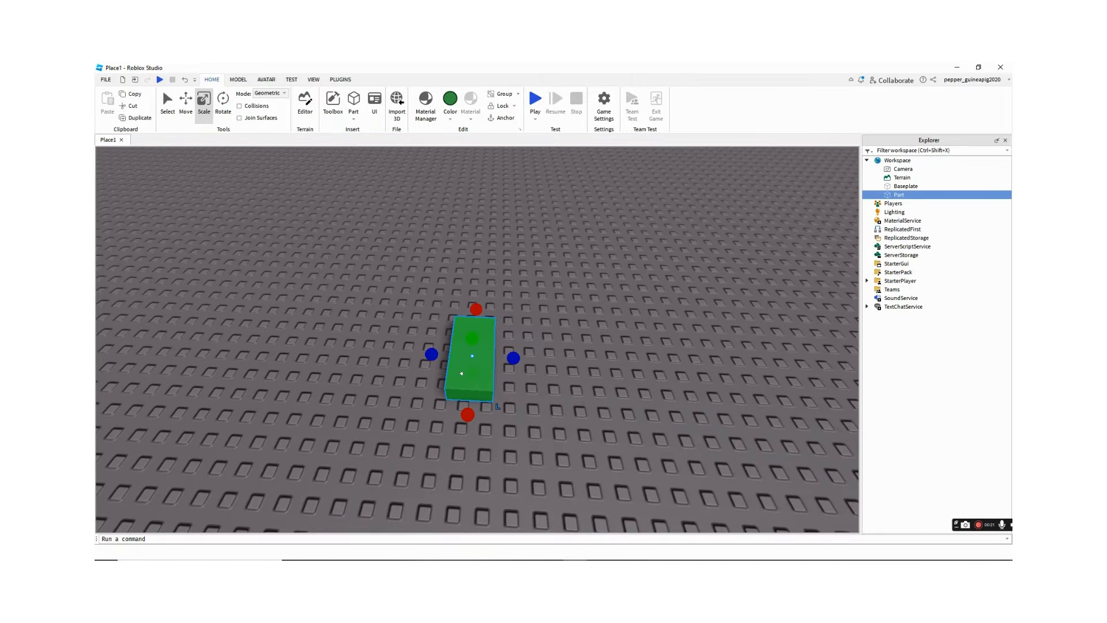
pyautogui.hotkey('ctrl', 'd')
pyautogui.moveTo(513, 364)
pyautogui.mouseDown()
pyautogui.moveTo(588, 386)
pyautogui.moveTo(508, 379)
pyautogui.mouseUp()
pyautogui.press('d')
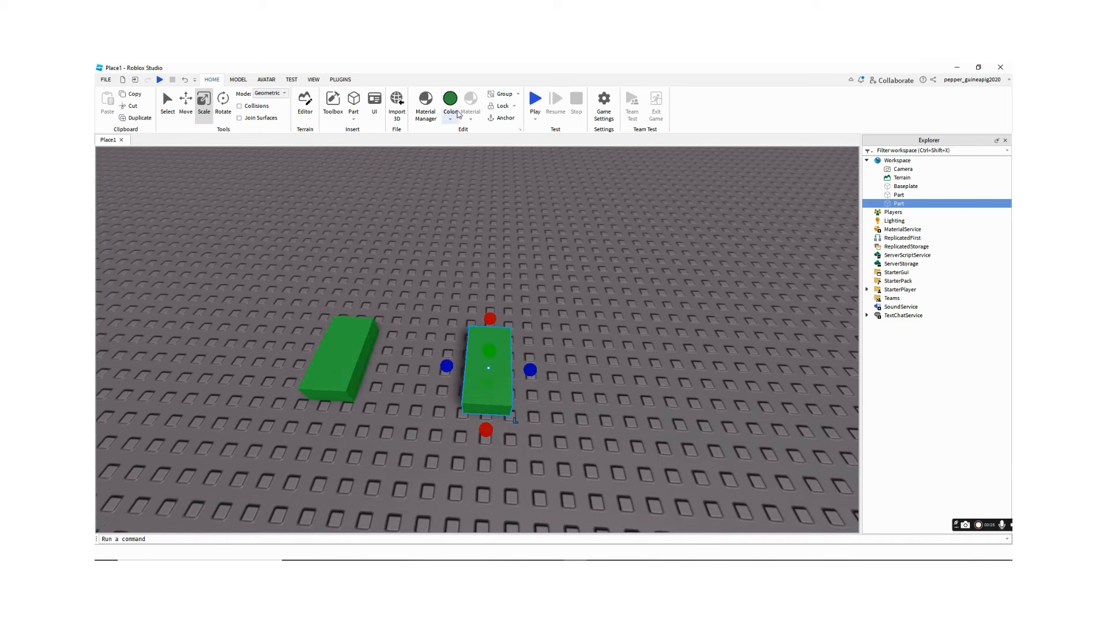
# - Search the material library for "grass" and apply the Grass material to the duplicated block
pyautogui.click(422, 103)
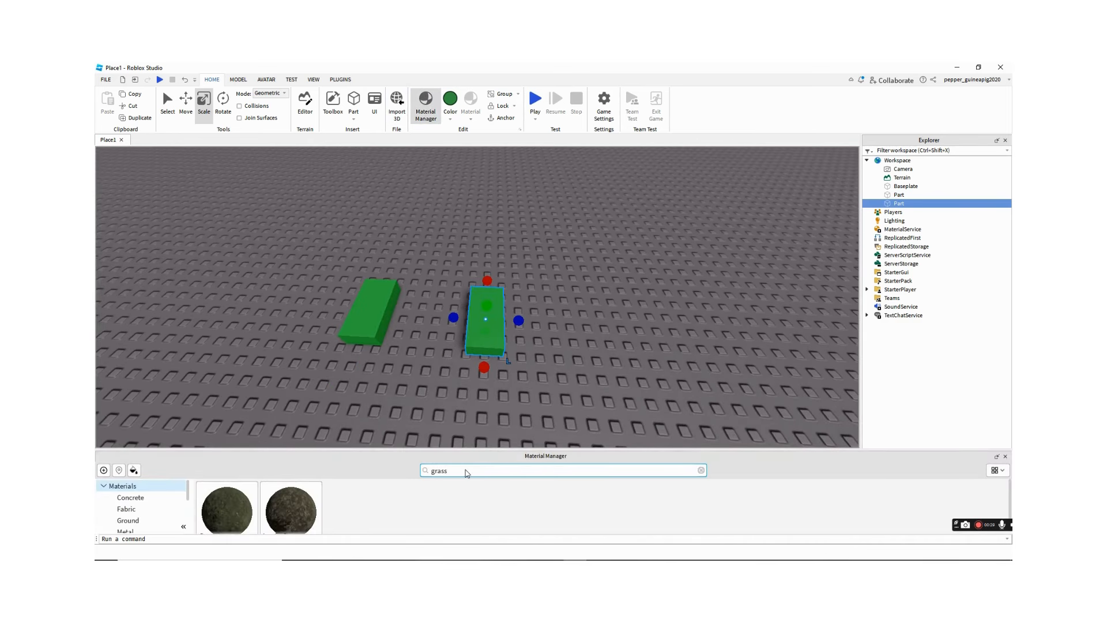
pyautogui.scroll(-1, 358, 512)
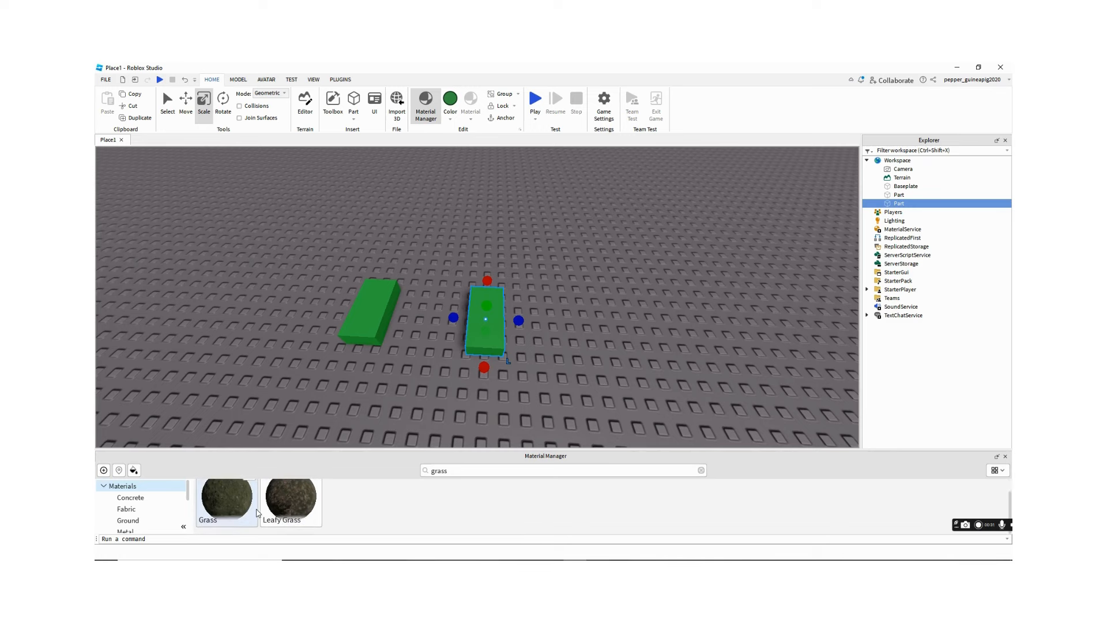
pyautogui.scroll(1, 257, 512)
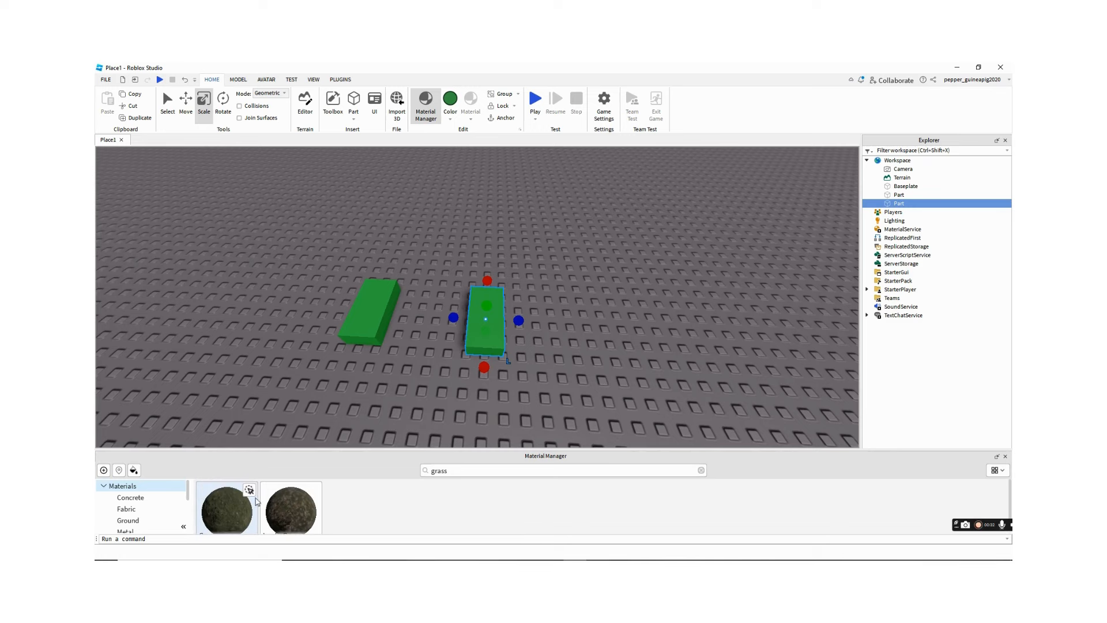
pyautogui.click(579, 371)
pyautogui.press('a')
pyautogui.moveTo(601, 311); pyautogui.dragTo(564, 328)
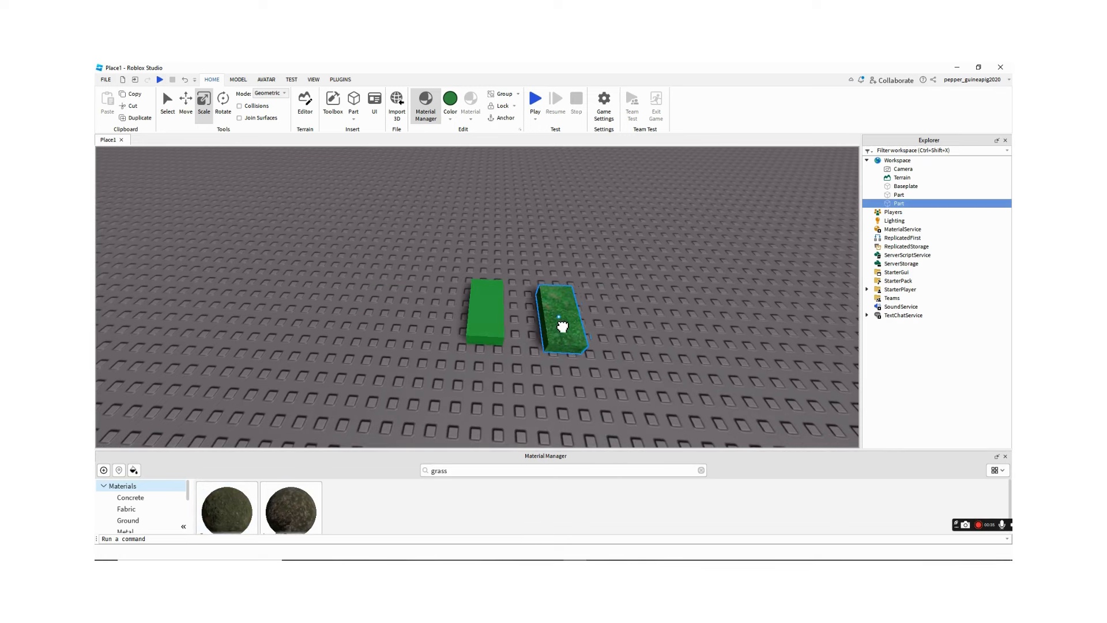
# - Move the grass-textured block and the plain green block farther apart on the baseplate
pyautogui.click(664, 346)
pyautogui.moveTo(665, 346); pyautogui.dragTo(639, 356, button='right')
pyautogui.press('w')
pyautogui.scroll(-10, 680, 341)
pyautogui.scroll(5, 679, 338)
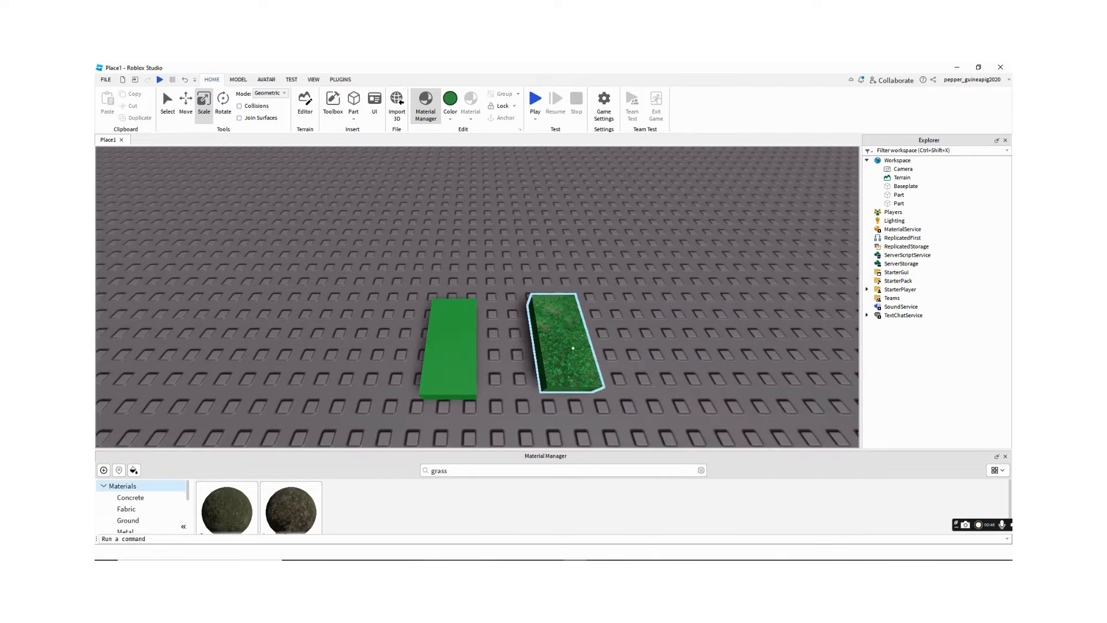
pyautogui.moveTo(600, 346); pyautogui.dragTo(651, 228)
pyautogui.moveTo(450, 351); pyautogui.dragTo(409, 295)
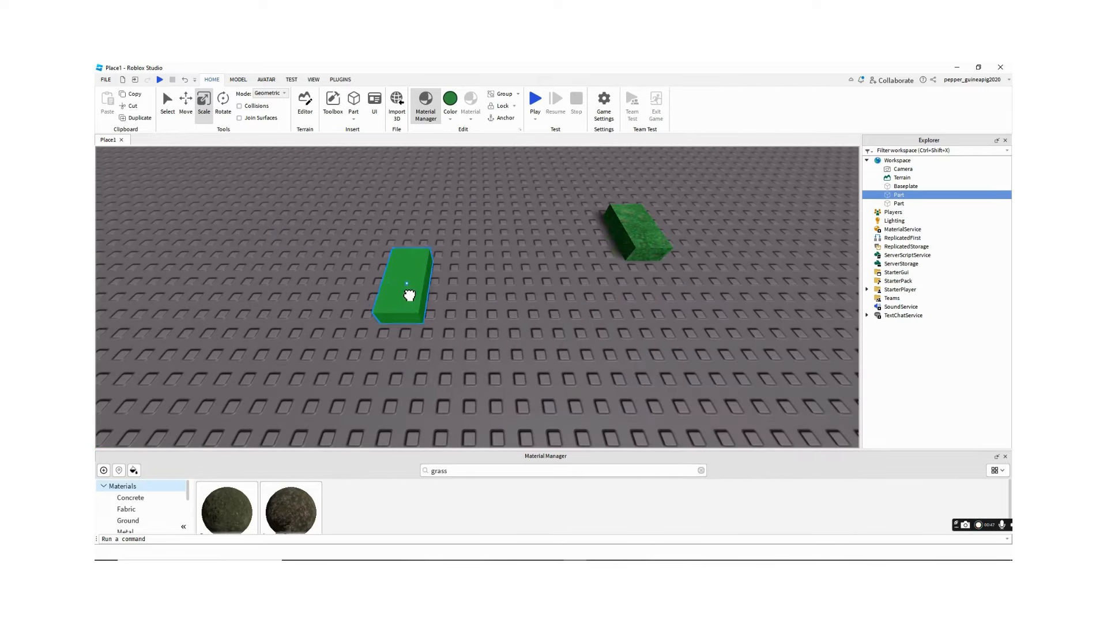
# - Examine the plain and grass-textured blocks from several distances and angles
pyautogui.click(537, 361)
pyautogui.scroll(-5, 537, 361)
pyautogui.moveTo(537, 363); pyautogui.dragTo(538, 362, button='right')
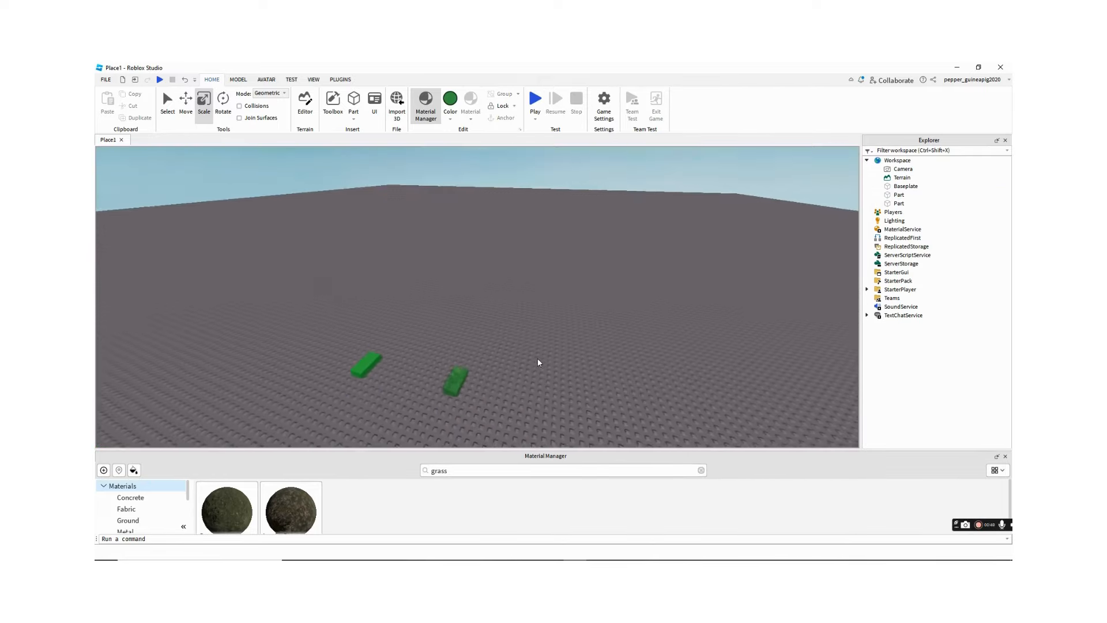
pyautogui.scroll(-5, 538, 362)
pyautogui.scroll(1, 538, 362)
pyautogui.scroll(3, 538, 362)
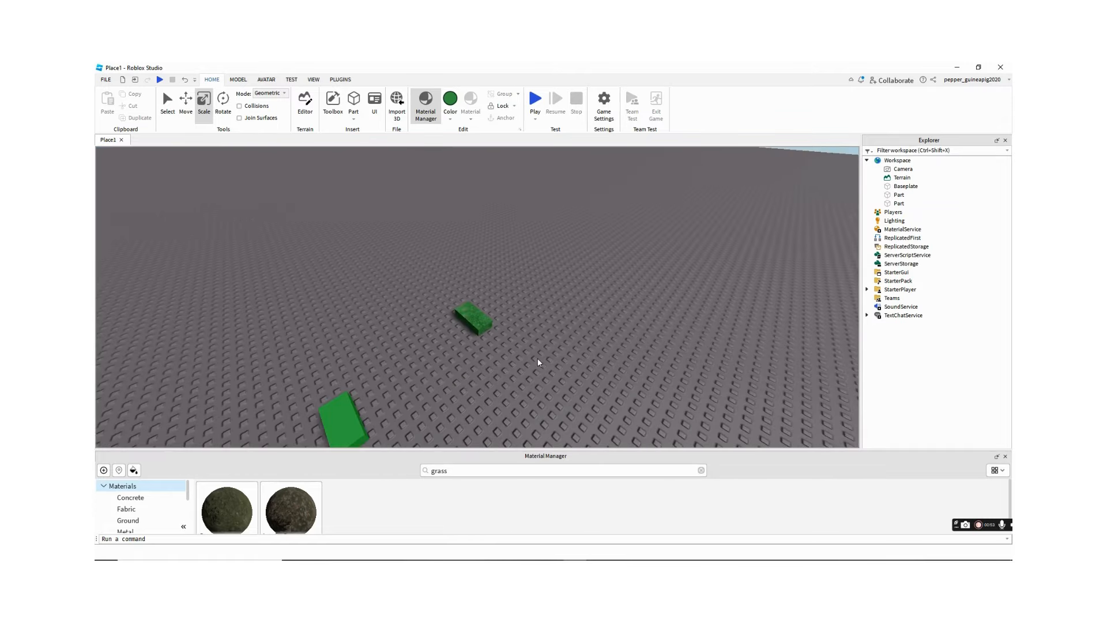
pyautogui.scroll(3, 537, 362)
pyautogui.scroll(-3, 504, 369)
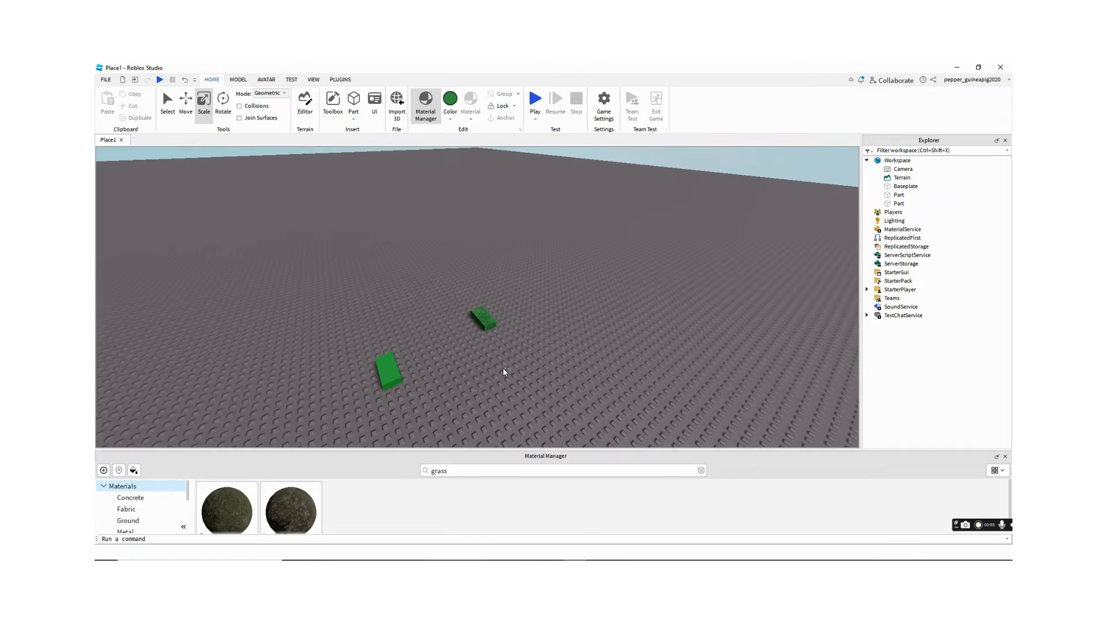
pyautogui.scroll(-1, 410, 369)
# - Reposition the plain green block and scale it upward into a tall pillar
pyautogui.click(425, 357)
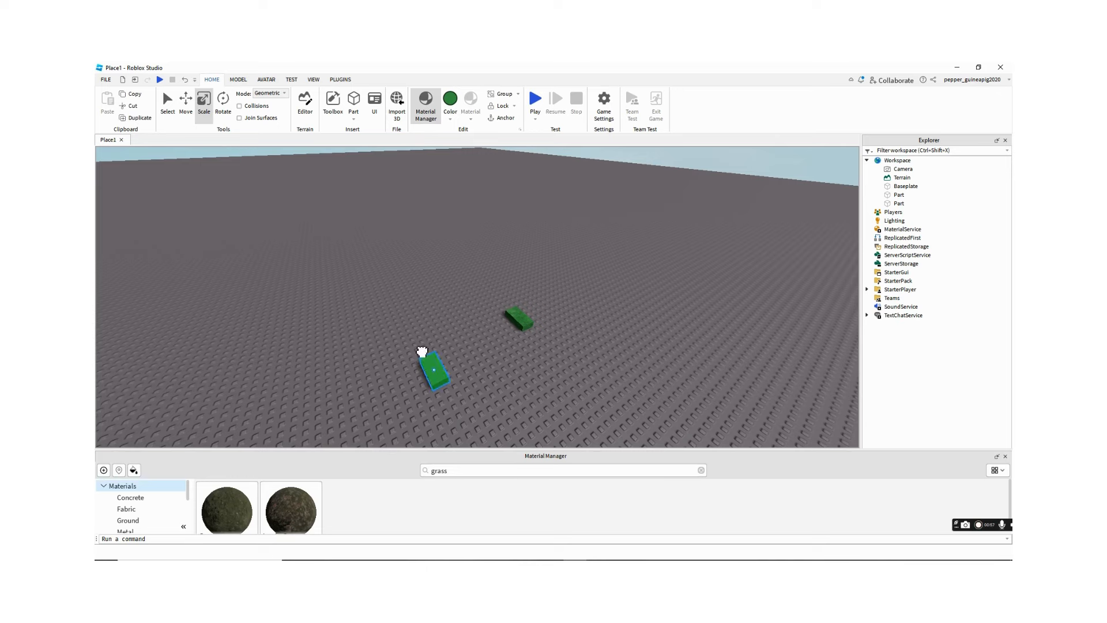
pyautogui.moveTo(422, 351); pyautogui.dragTo(399, 335)
pyautogui.press('a')
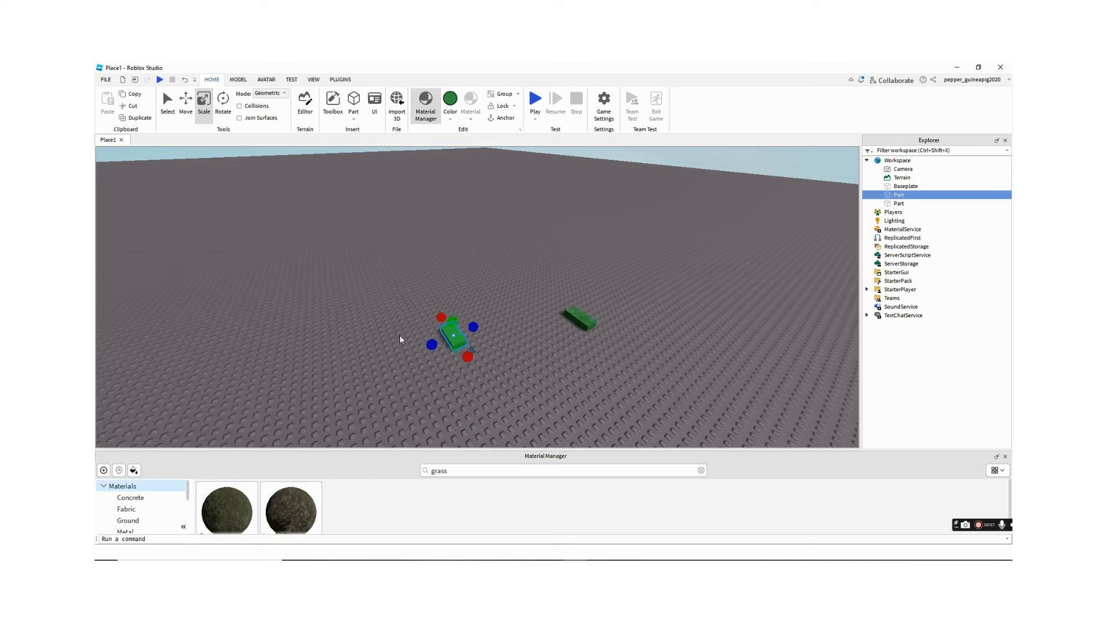
pyautogui.moveTo(482, 310); pyautogui.dragTo(469, 185)
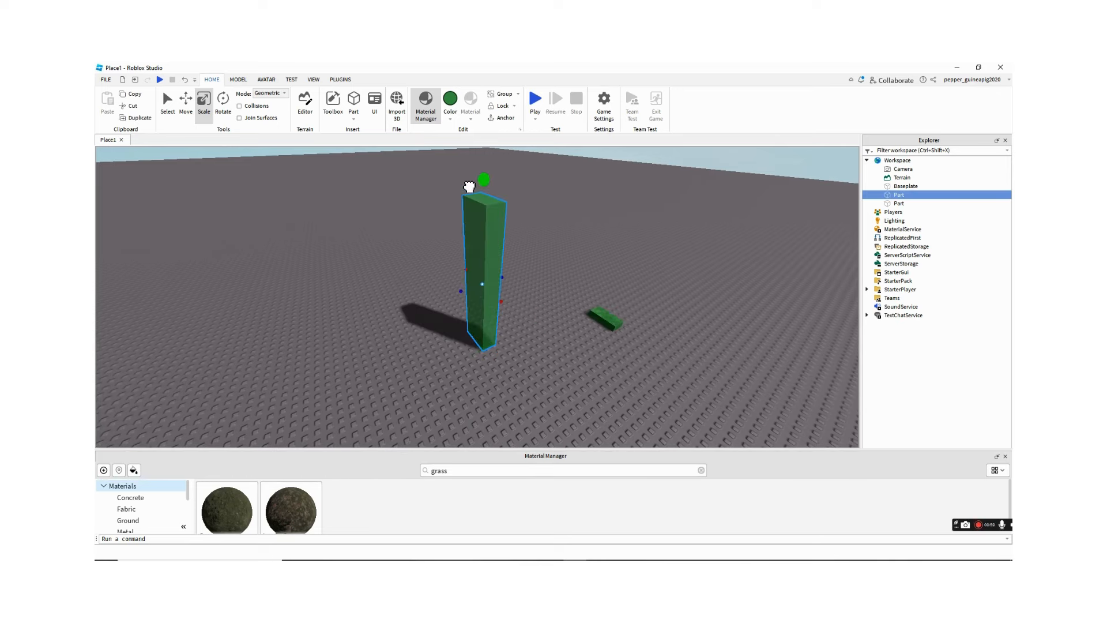
pyautogui.moveTo(607, 249); pyautogui.dragTo(607, 250, button='right')
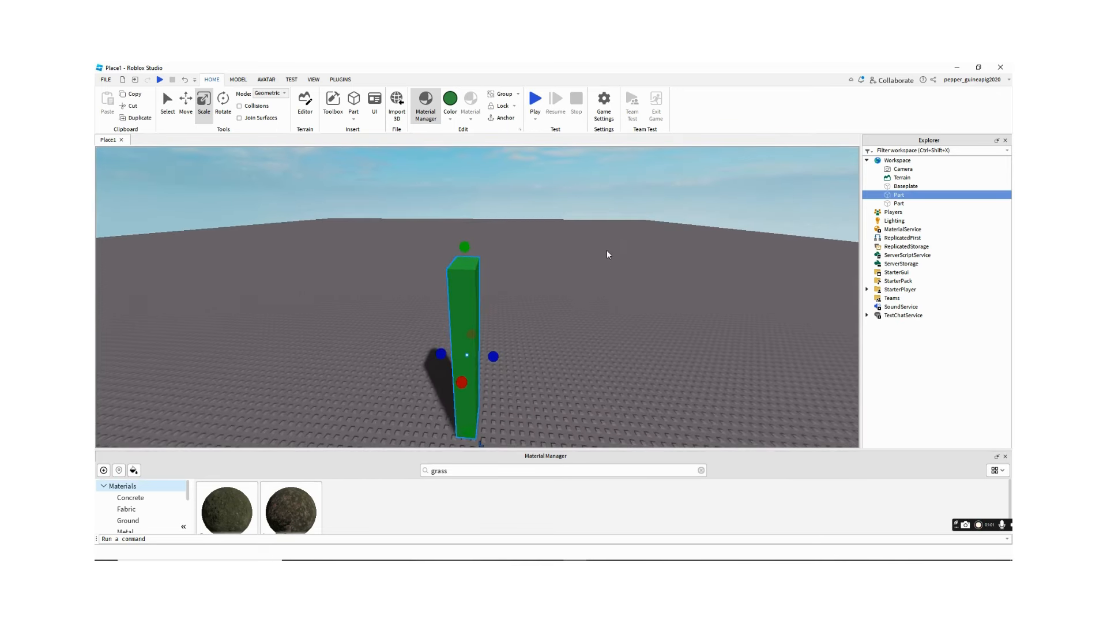
# - Duplicate the pillar, rotate the copy horizontal, and position it as a beam extending sideways from the pillar's top
pyautogui.hotkey('ctrl', 'd')
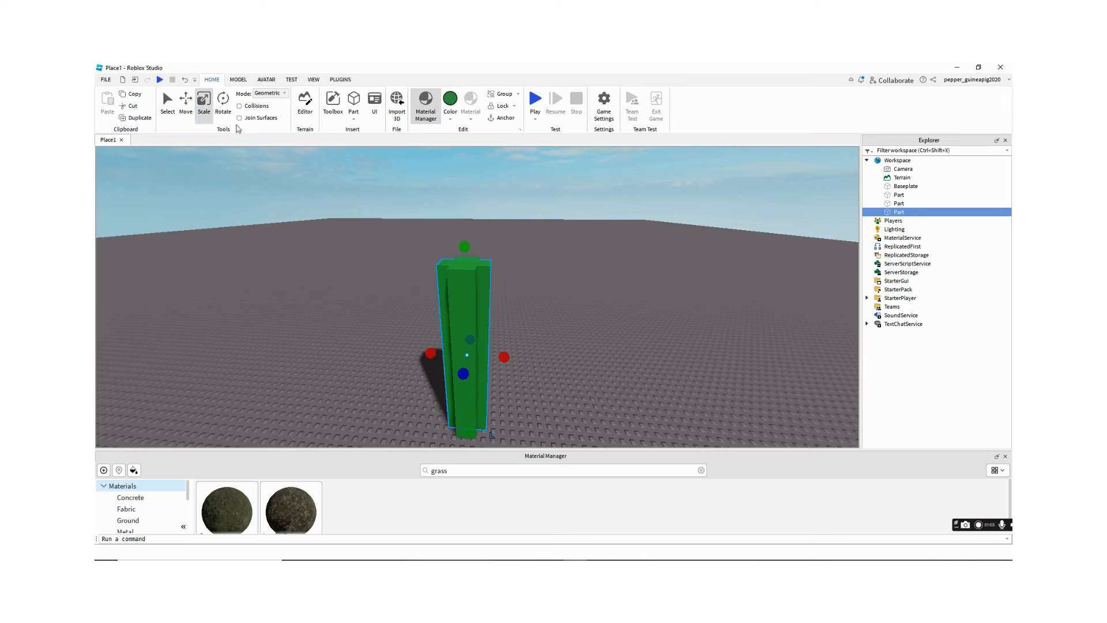
pyautogui.hotkey('ctrl', 'r')
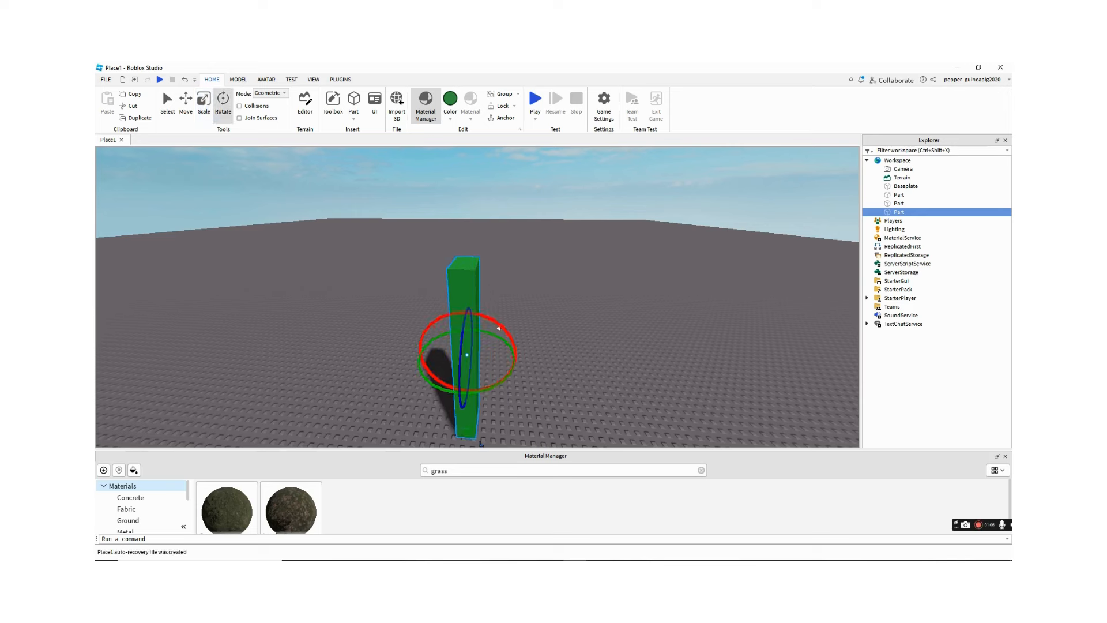
pyautogui.moveTo(515, 303); pyautogui.dragTo(393, 257)
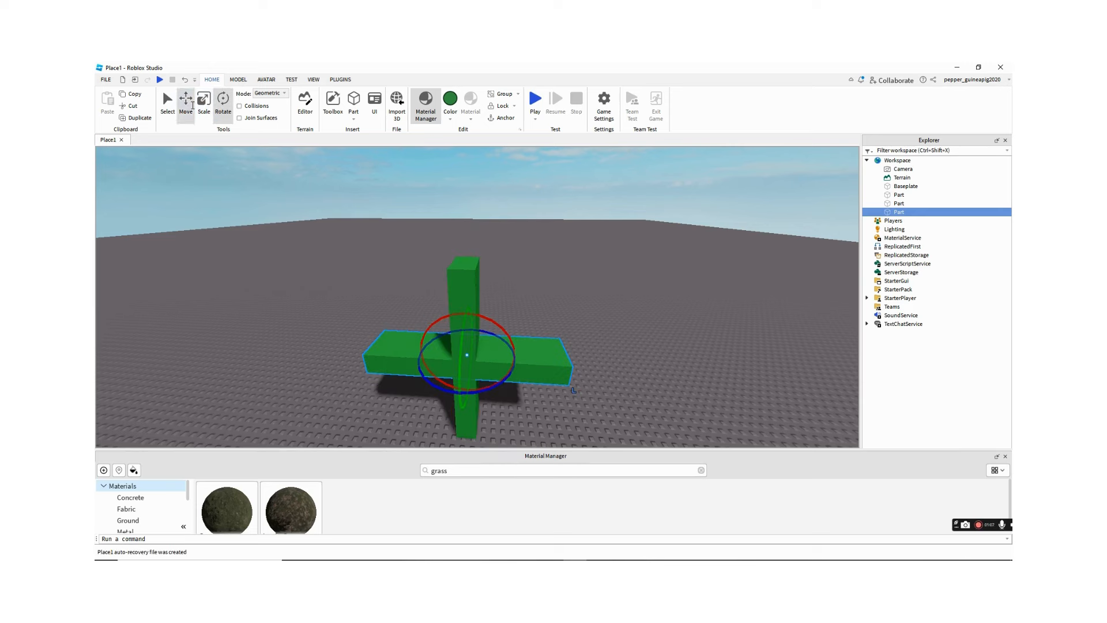
pyautogui.moveTo(459, 294); pyautogui.dragTo(489, 220)
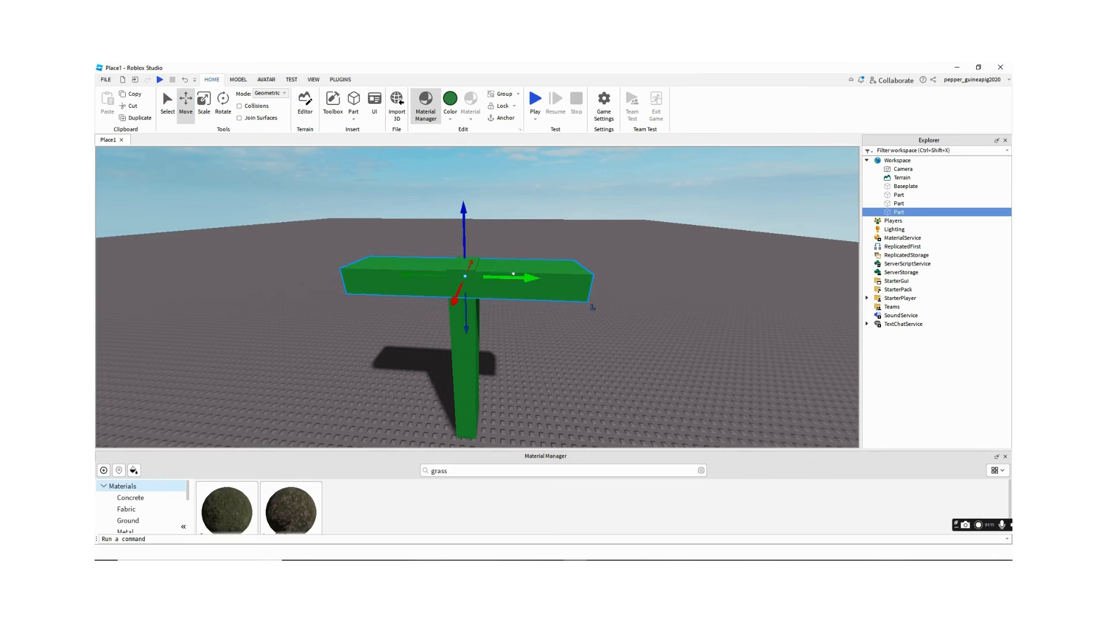
pyautogui.moveTo(513, 274); pyautogui.dragTo(628, 293)
pyautogui.click(655, 362)
pyautogui.scroll(-3, 642, 375)
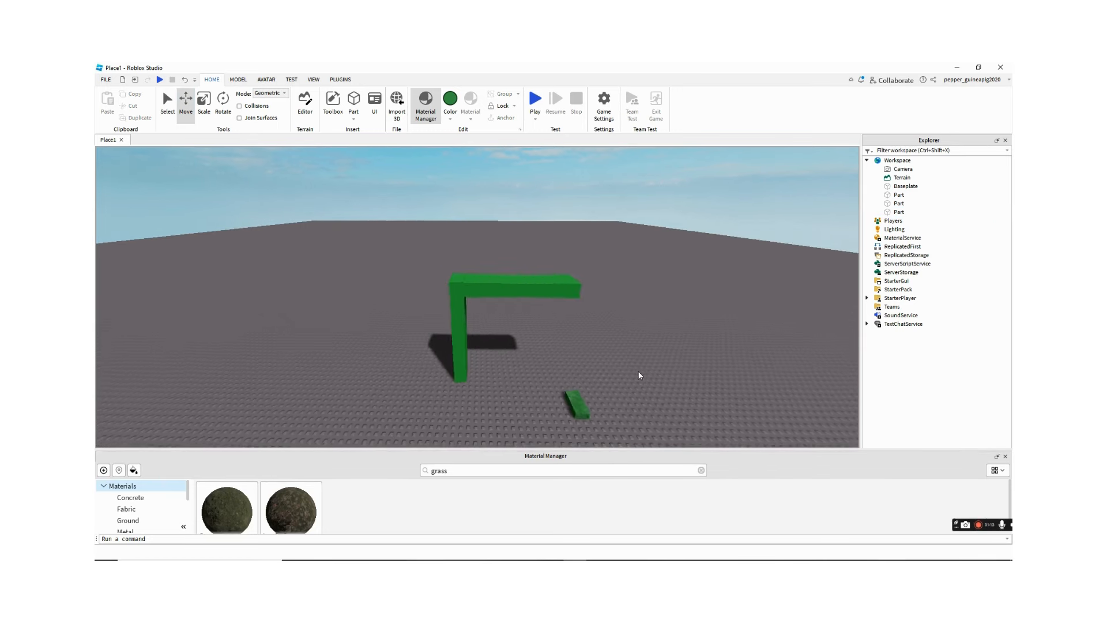
# - Duplicate the beam, rotate the copy upright, and place it under the beam's free end as the arch's second leg
pyautogui.moveTo(640, 376); pyautogui.dragTo(674, 379, button='right')
pyautogui.scroll(2, 531, 264)
pyautogui.click(531, 264)
pyautogui.hotkey('ctrl', 'd')
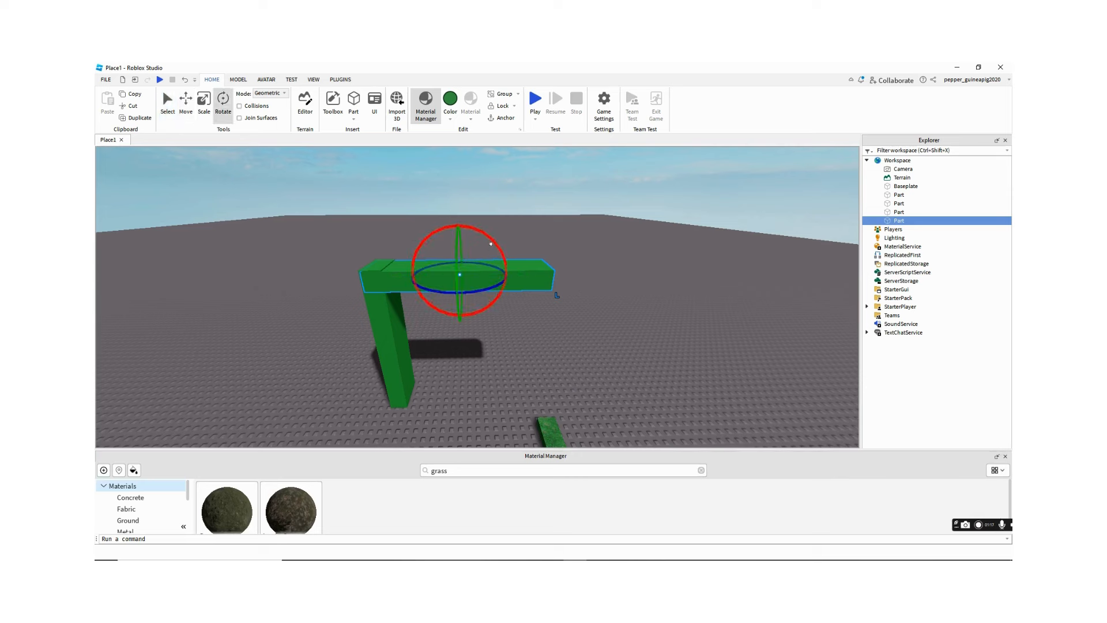
pyautogui.moveTo(491, 243); pyautogui.dragTo(440, 254)
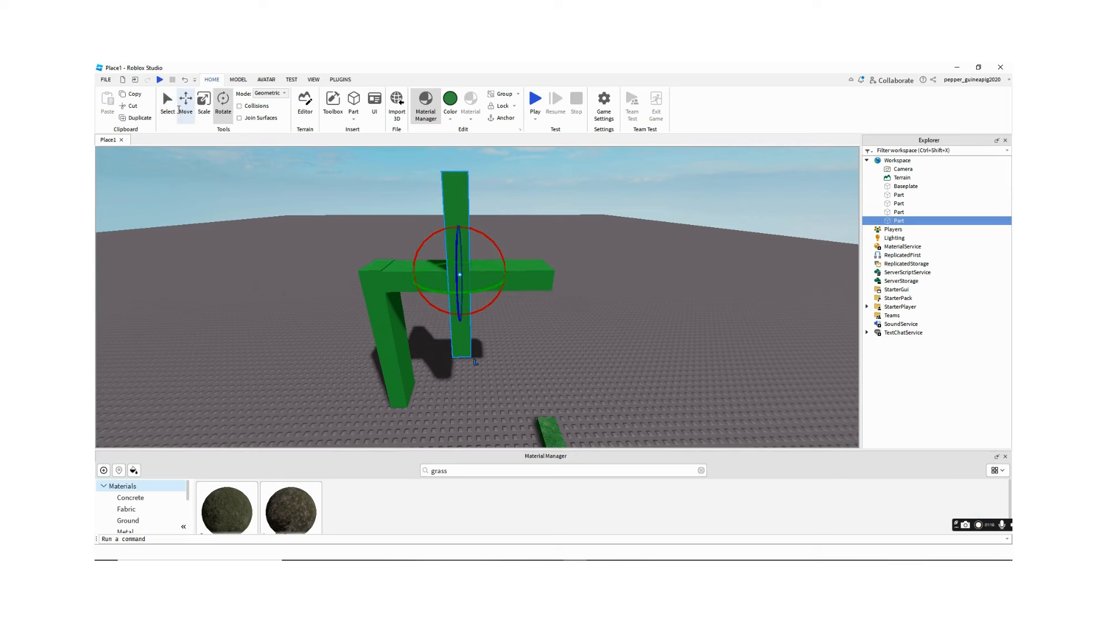
pyautogui.moveTo(501, 280); pyautogui.dragTo(575, 294)
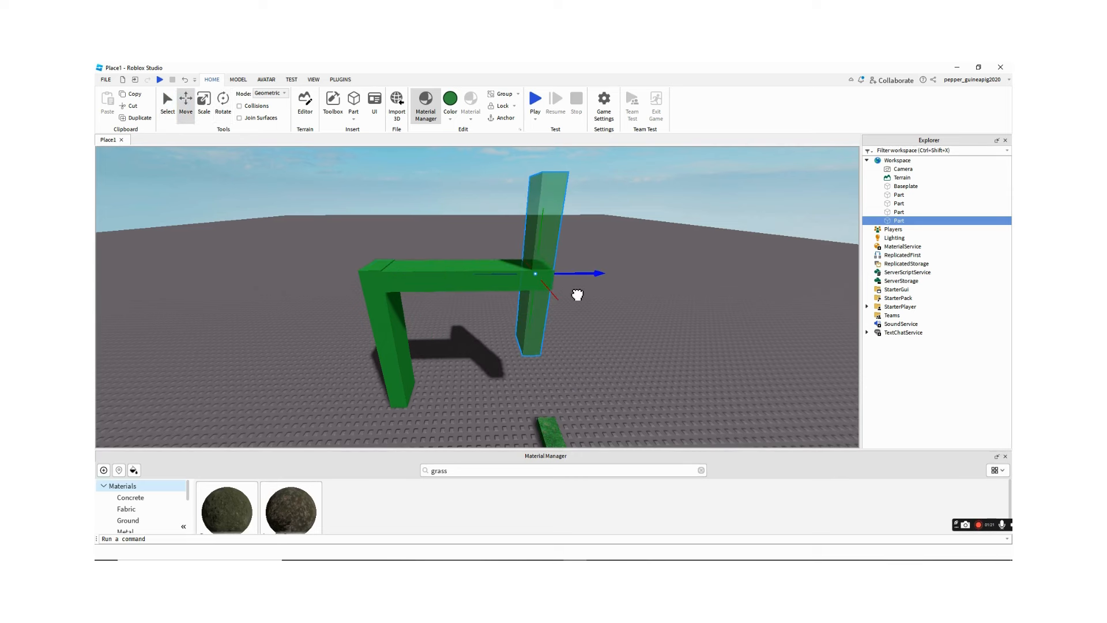
pyautogui.moveTo(533, 346); pyautogui.dragTo(533, 368)
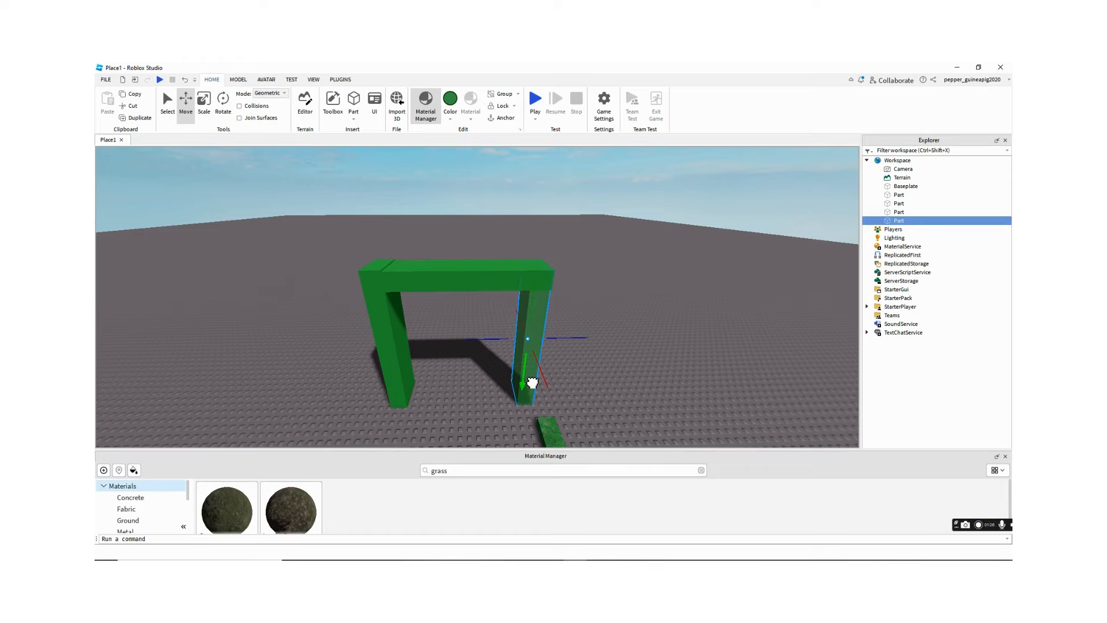
# - Inspect the completed green arch from all around, moving close to it and away again
pyautogui.press('w')
pyautogui.moveTo(559, 386); pyautogui.dragTo(548, 368, button='right')
pyautogui.press('a')
pyautogui.press('s')
pyautogui.press('w')
pyautogui.press('d')
pyautogui.moveTo(531, 245); pyautogui.dragTo(512, 278, button='right')
pyautogui.press('w')
pyautogui.press('w')
pyautogui.press('s')
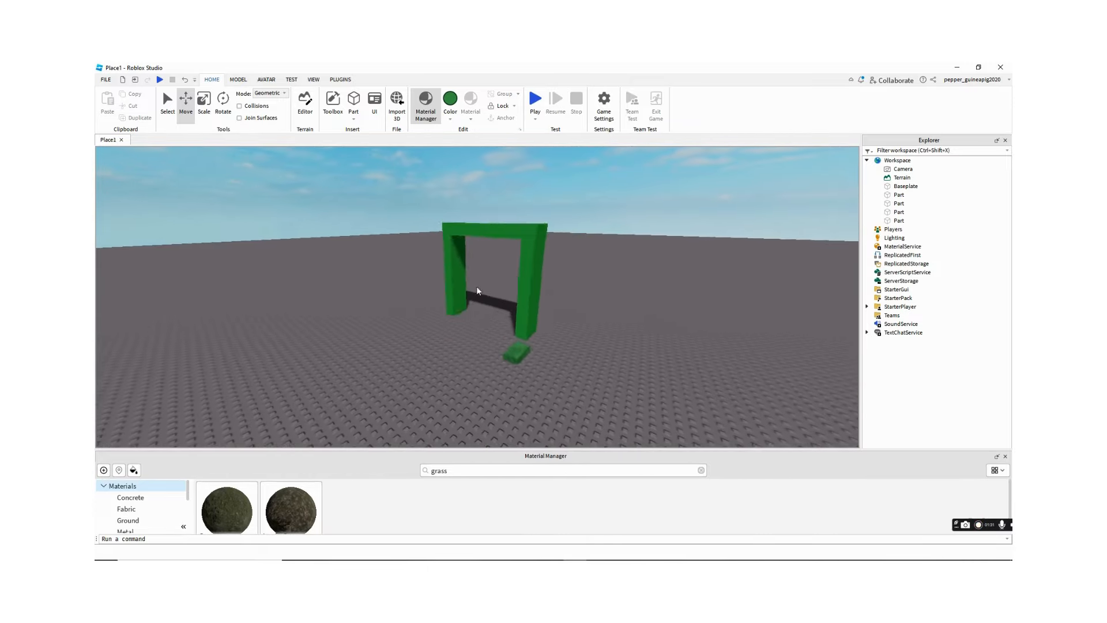
pyautogui.press('w')
pyautogui.moveTo(417, 322); pyautogui.dragTo(416, 323, button='right')
pyautogui.press('w')
pyautogui.moveTo(490, 282); pyautogui.dragTo(476, 312, button='right')
pyautogui.press('s')
pyautogui.press('s')
pyautogui.press('w')
pyautogui.press('w')
pyautogui.moveTo(589, 372); pyautogui.dragTo(581, 364, button='right')
pyautogui.press('w')
pyautogui.press('s')
pyautogui.press('w')
pyautogui.press('s')
pyautogui.press('w')
pyautogui.press('s')
pyautogui.press('w')
pyautogui.press('d')
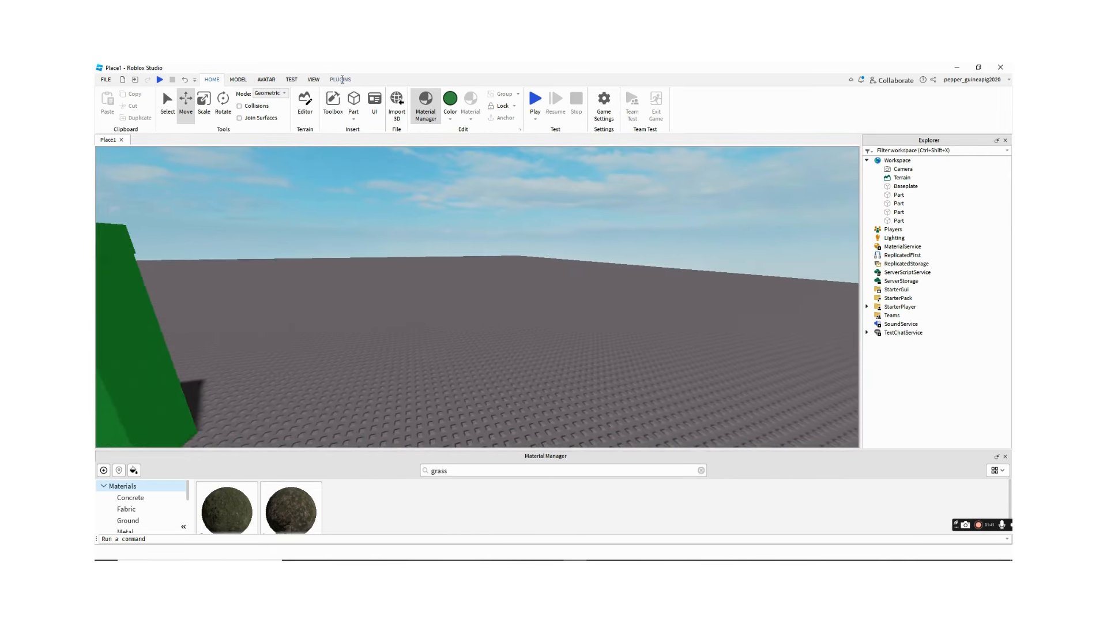
# - Launch the Archimedes plugin for building curves from parts
pyautogui.click(340, 79)
pyautogui.moveTo(457, 249); pyautogui.dragTo(460, 250, button='right')
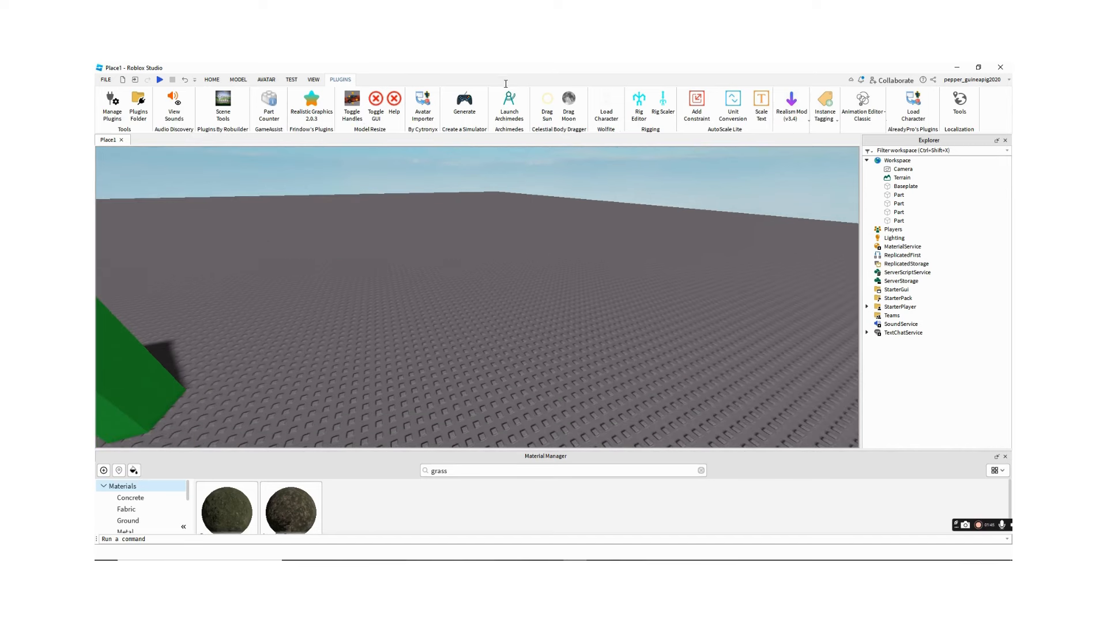
pyautogui.click(507, 107)
pyautogui.press('s')
pyautogui.moveTo(425, 259); pyautogui.dragTo(426, 259, button='right')
pyautogui.click(209, 79)
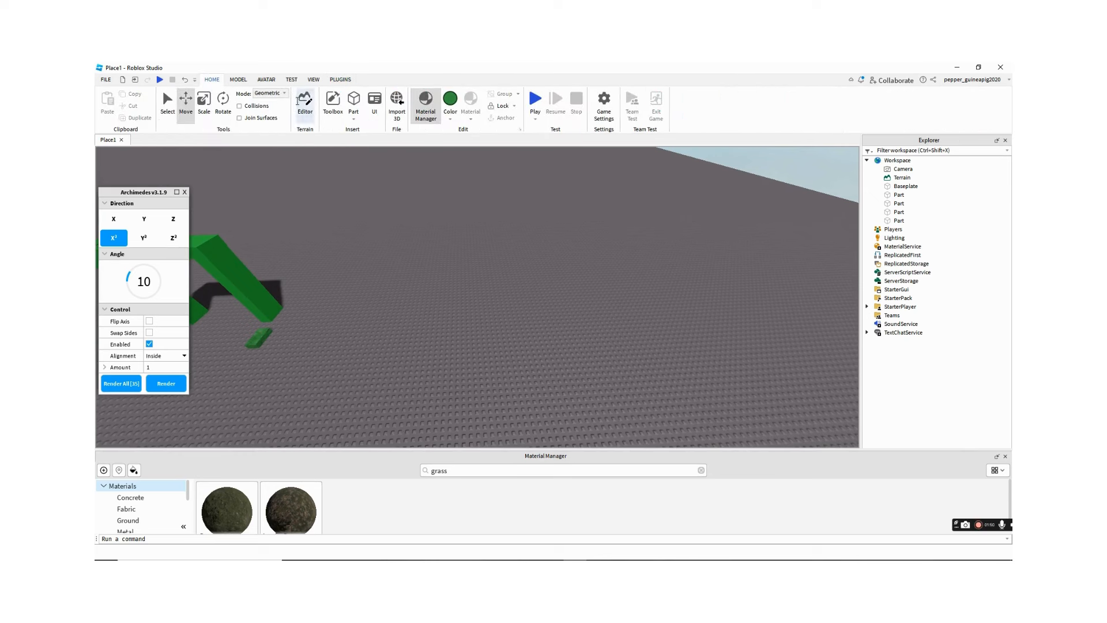
# - Insert a new block part on the open baseplate and set the Archimedes angle to 90
pyautogui.click(353, 101)
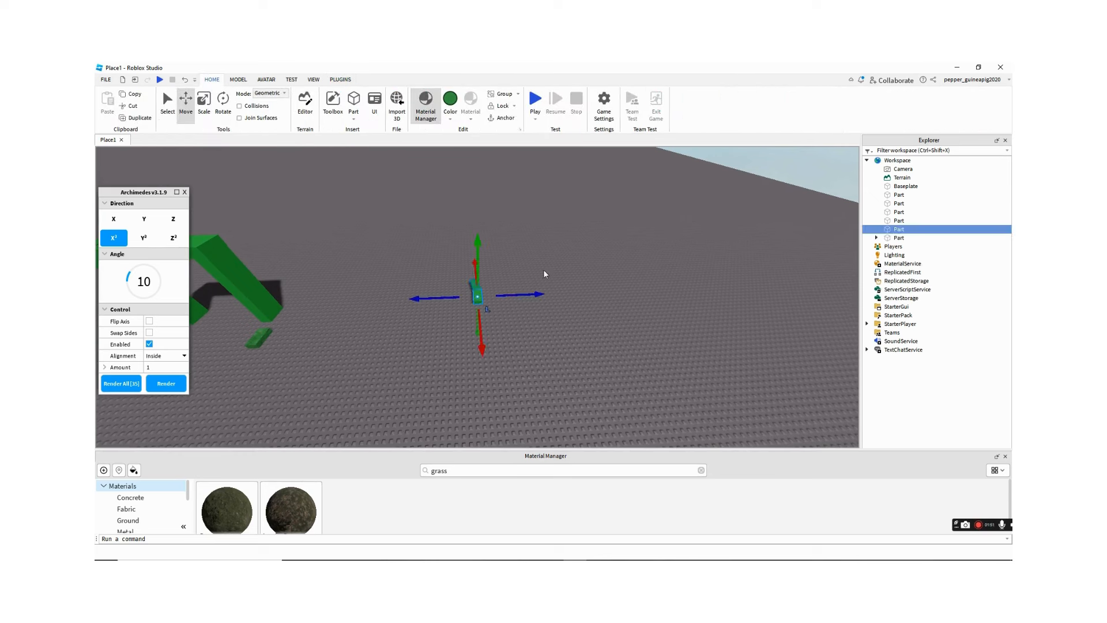
pyautogui.click(474, 291)
pyautogui.click(331, 278)
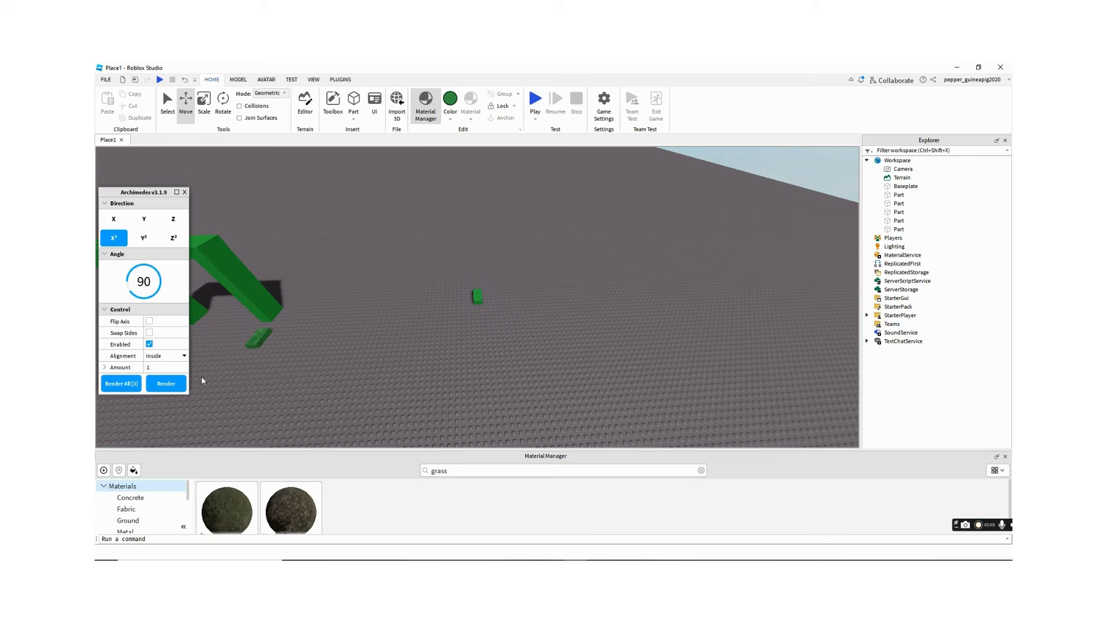
# - Set the Archimedes angle to 31 for the new block and render all segments into a ring
pyautogui.click(481, 299)
pyautogui.scroll(5, 521, 330)
pyautogui.moveTo(521, 330); pyautogui.dragTo(524, 333, button='right')
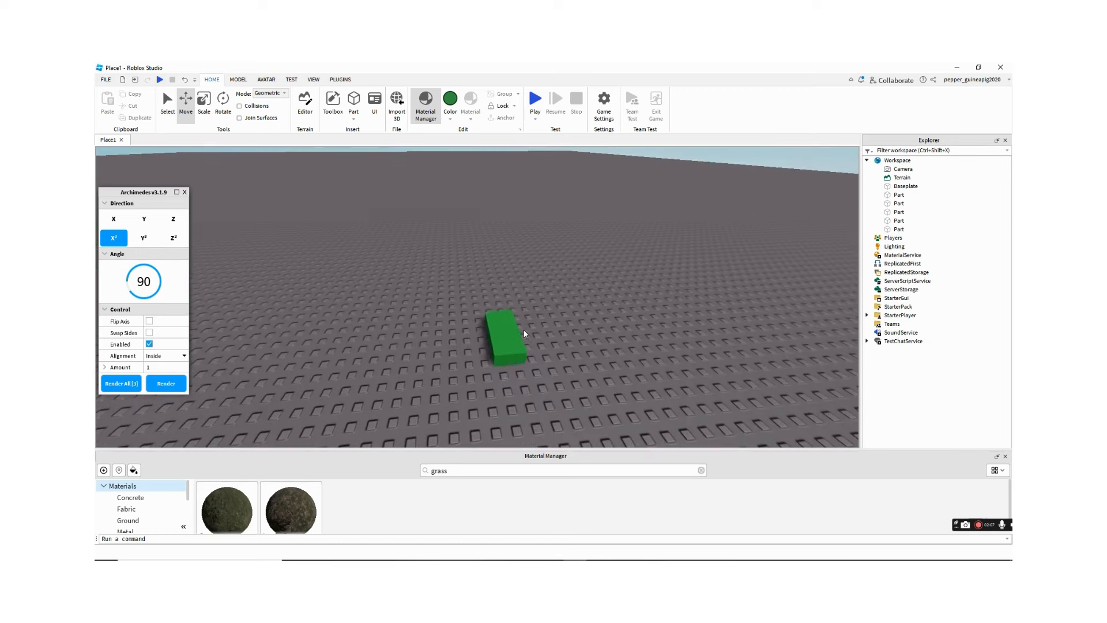
pyautogui.click(502, 330)
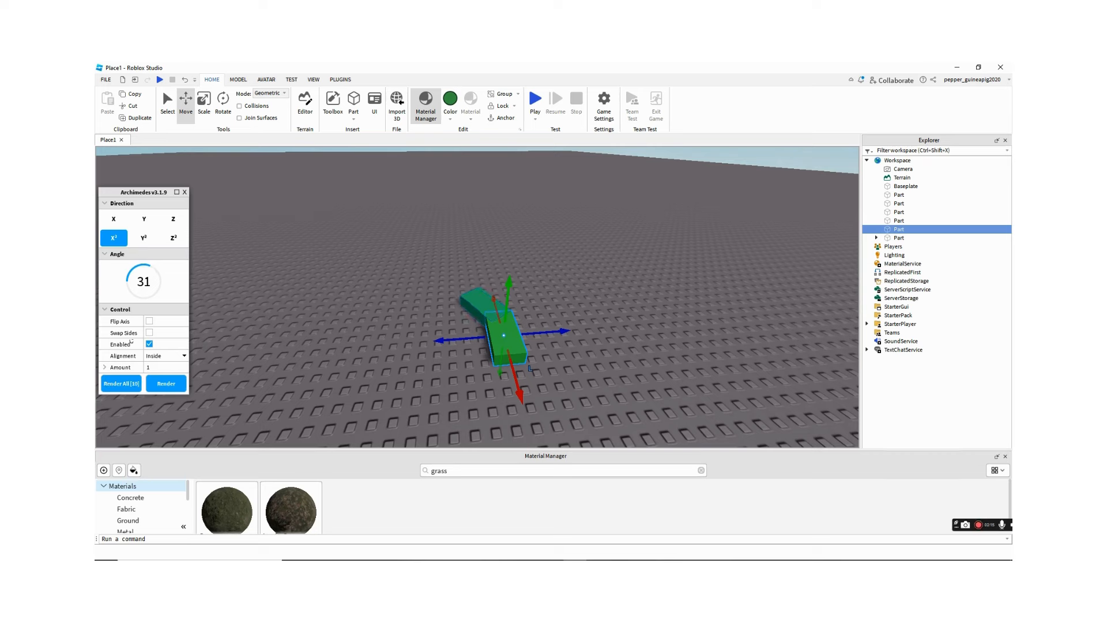
pyautogui.click(117, 378)
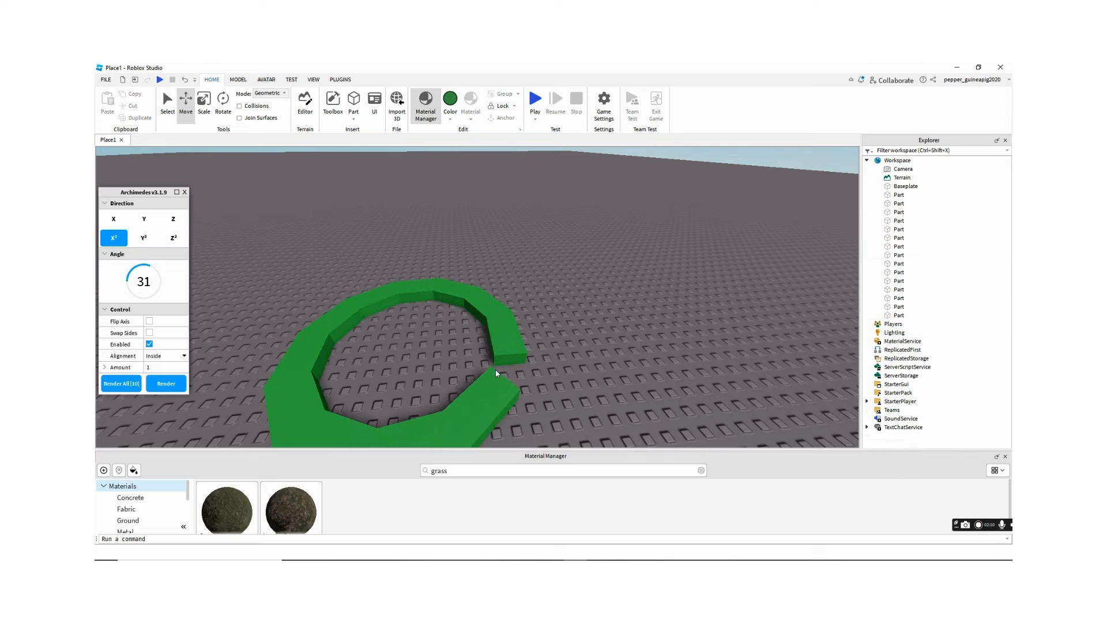
pyautogui.click(500, 345)
pyautogui.scroll(-5, 581, 261)
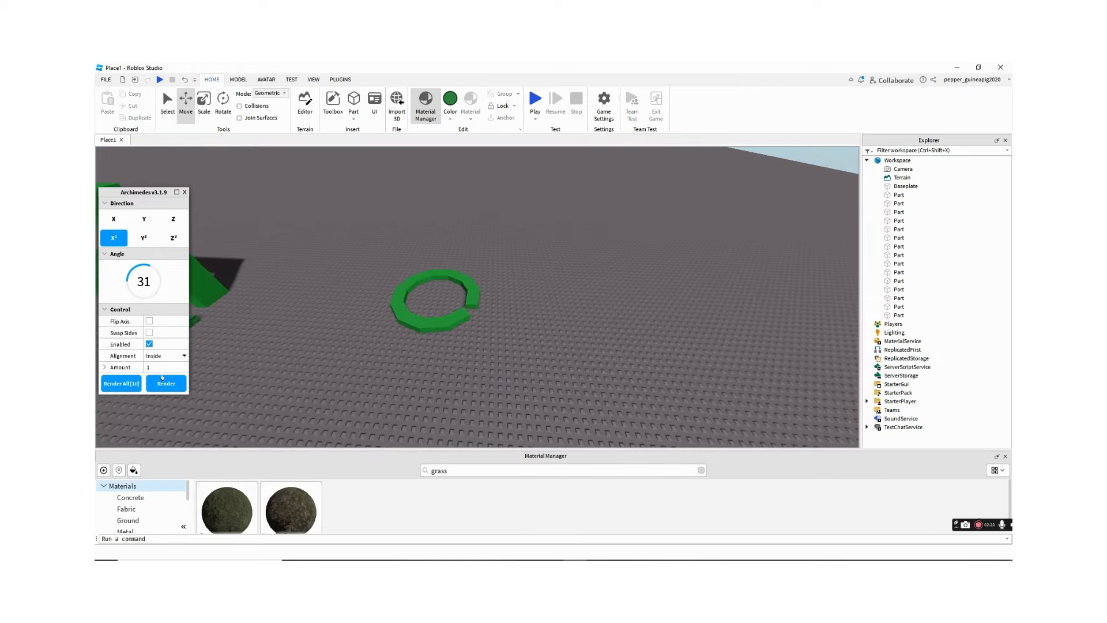
# - Inspect the rendered ring up close and from farther away, including the gap between its ends
pyautogui.scroll(6, 549, 241)
pyautogui.moveTo(548, 241); pyautogui.dragTo(566, 275, button='right')
pyautogui.scroll(-5, 548, 241)
pyautogui.scroll(6, 539, 281)
pyautogui.scroll(-4, 539, 281)
pyautogui.scroll(2, 539, 280)
pyautogui.scroll(-3, 566, 275)
pyautogui.scroll(2, 566, 275)
pyautogui.scroll(-2, 597, 327)
pyautogui.scroll(-2, 597, 326)
pyautogui.moveTo(601, 323); pyautogui.dragTo(589, 325, button='right')
pyautogui.scroll(4, 590, 324)
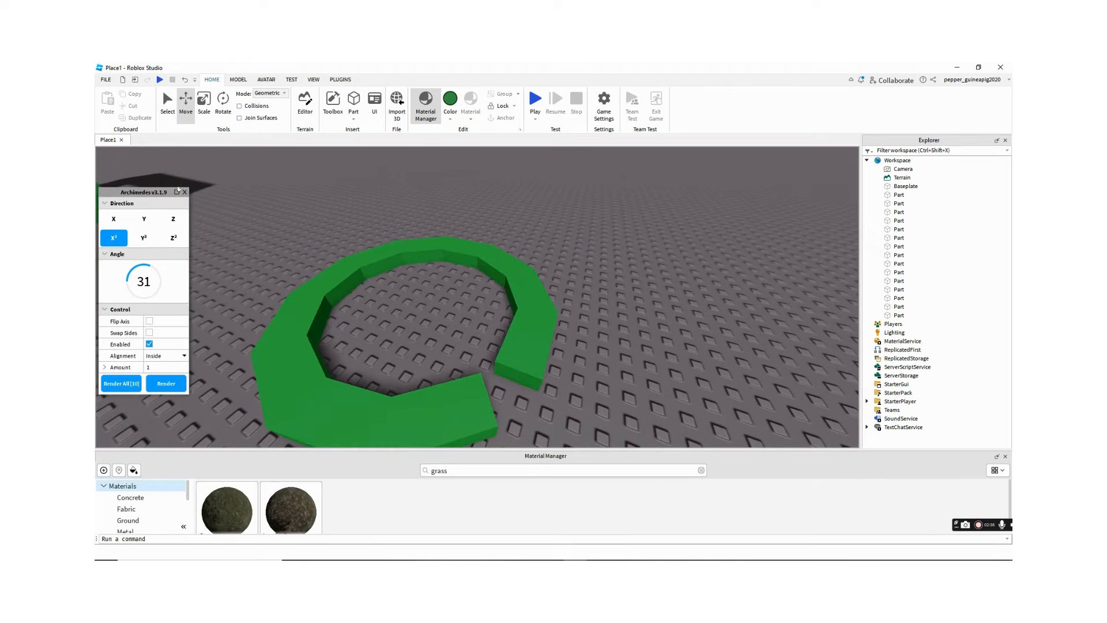
# - Close the Archimedes plugin and check the finished ring on the baseplate
pyautogui.click(185, 192)
pyautogui.scroll(-2, 594, 275)
pyautogui.scroll(5, 593, 274)
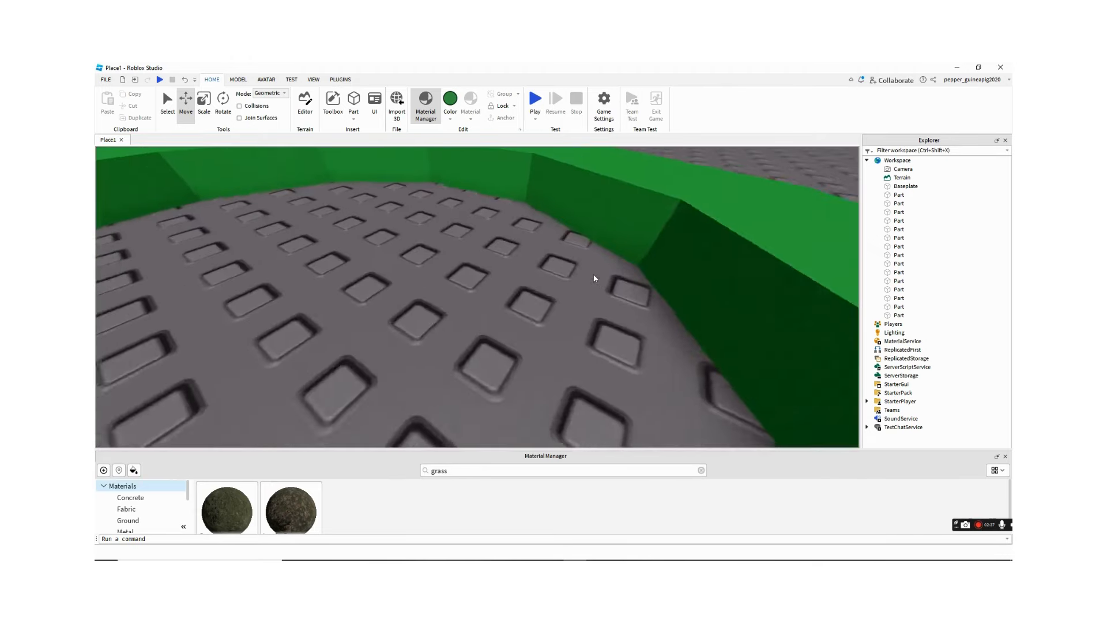
pyautogui.scroll(-4, 594, 275)
pyautogui.scroll(1, 529, 294)
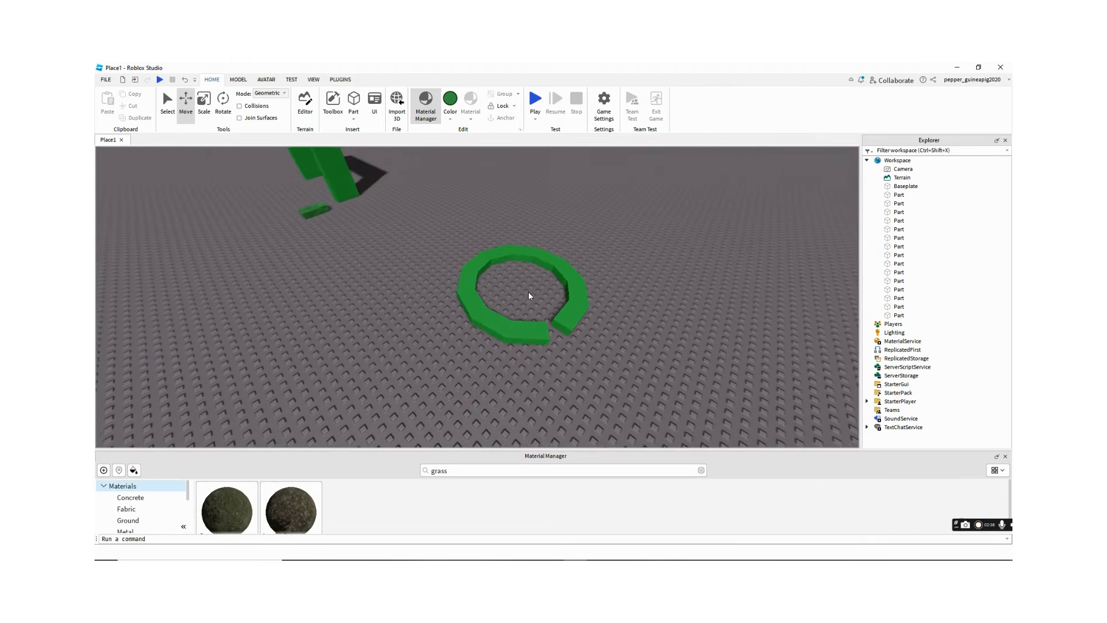
pyautogui.click(567, 316)
pyautogui.moveTo(566, 316); pyautogui.dragTo(442, 315, button='middle')
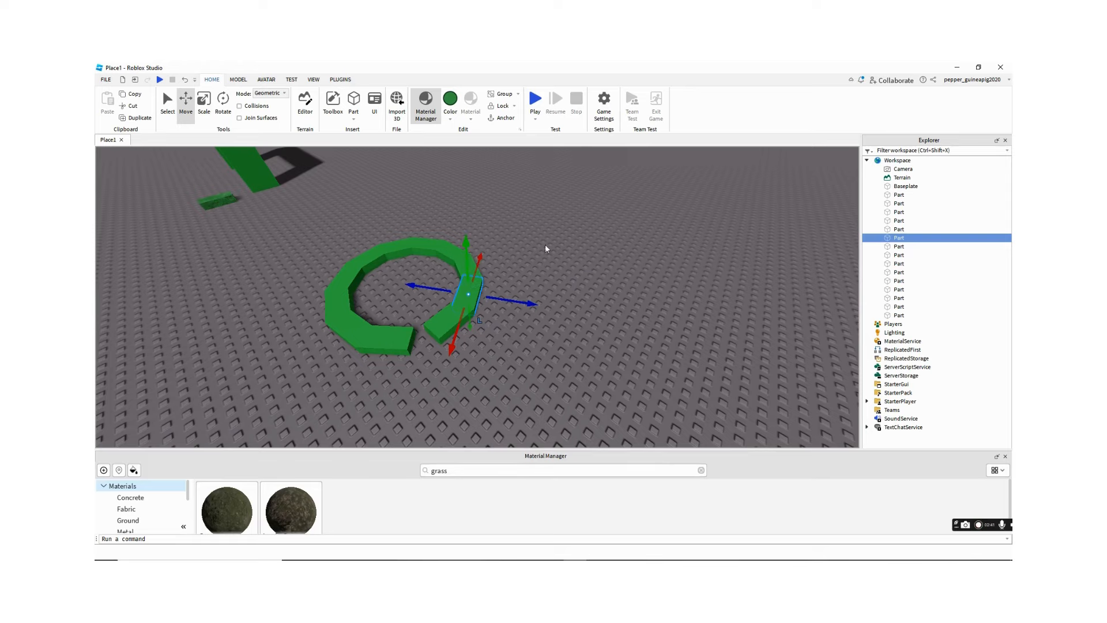
pyautogui.hotkey('ctrl', 's')
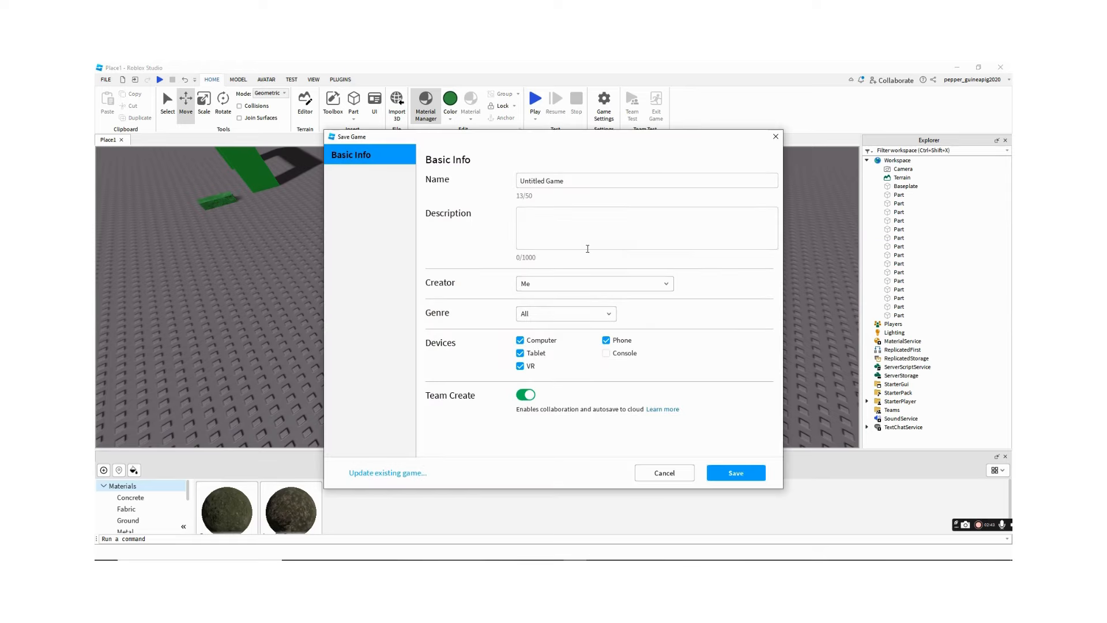
pyautogui.click(774, 137)
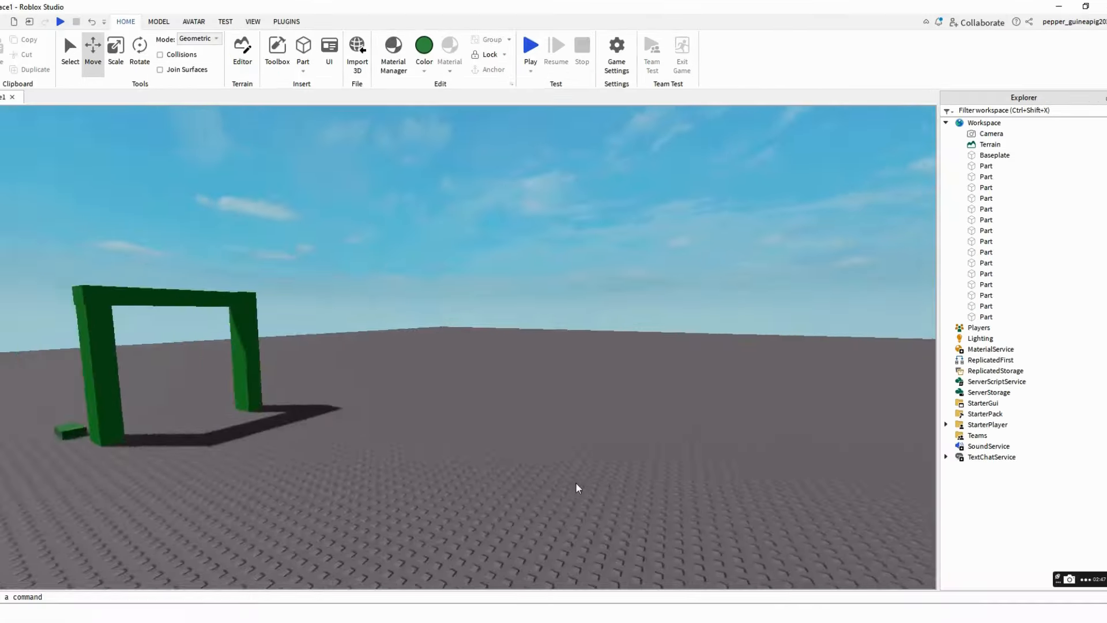
# - Fly around the baseplate to view the arch and the ring from ground level and from above
pyautogui.press('a')
pyautogui.moveTo(577, 488); pyautogui.dragTo(578, 487, button='right')
pyautogui.press('w')
pyautogui.press('s')
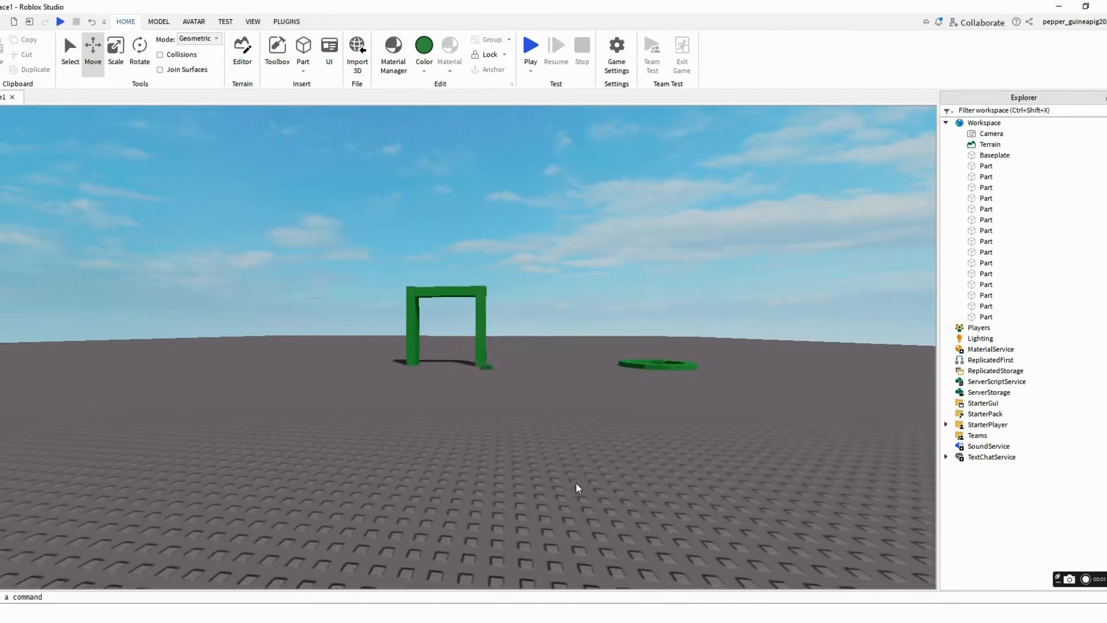
pyautogui.press('d')
pyautogui.press('w')
pyautogui.moveTo(583, 428); pyautogui.dragTo(586, 427, button='right')
pyautogui.press('w')
pyautogui.press('s')
pyautogui.press('w')
pyautogui.press('s')
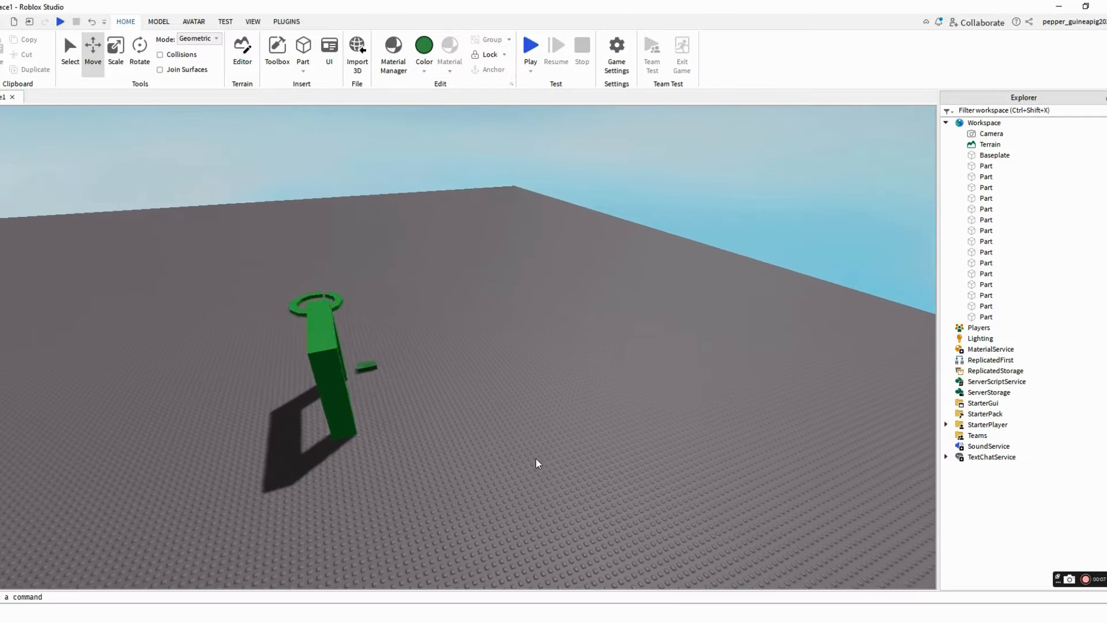
# - Examine the arch's top beam and uprights at close range from several sides
pyautogui.press('a')
pyautogui.press('w')
pyautogui.moveTo(543, 460)
pyautogui.mouseDown(button='right')
pyautogui.moveTo(531, 444)
pyautogui.moveTo(543, 461)
pyautogui.mouseUp(button='right')
pyautogui.press('a')
pyautogui.press('a')
pyautogui.press('s')
pyautogui.moveTo(435, 502)
pyautogui.mouseDown(button='right')
pyautogui.moveTo(446, 518)
pyautogui.moveTo(433, 498)
pyautogui.mouseUp(button='right')
pyautogui.press('w')
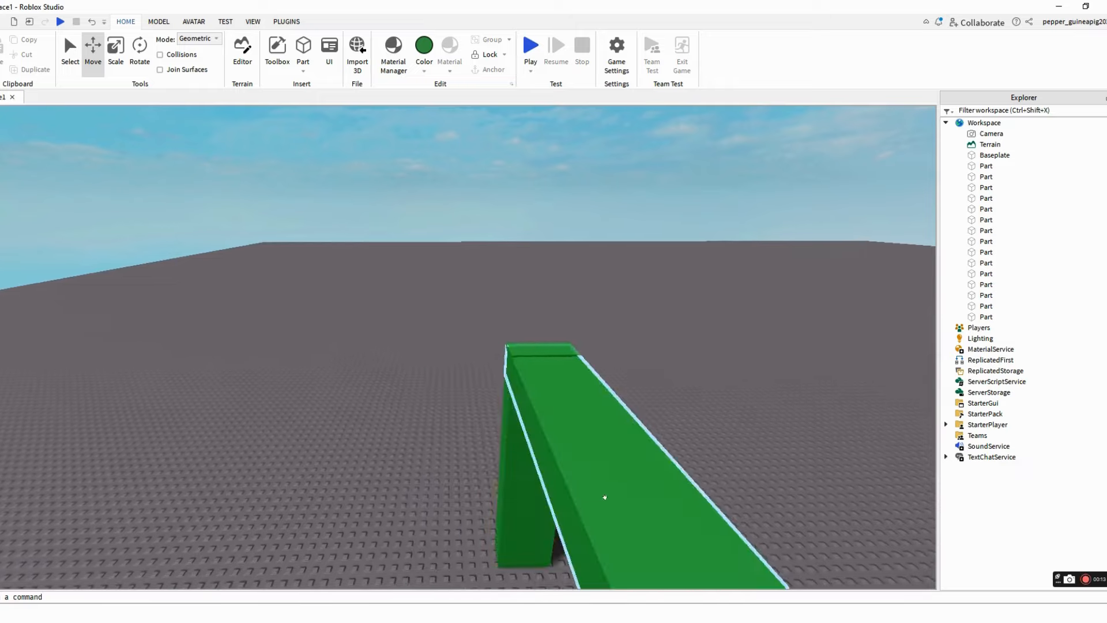
pyautogui.press('d')
pyautogui.press('w')
pyautogui.moveTo(655, 500)
pyautogui.mouseDown(button='right')
pyautogui.moveTo(635, 482)
pyautogui.moveTo(648, 498)
pyautogui.mouseUp(button='right')
pyautogui.press('w')
pyautogui.press('w')
pyautogui.press('w')
pyautogui.press('w')
pyautogui.press('w')
pyautogui.press('w')
pyautogui.press('w')
pyautogui.press('s')
pyautogui.press('w')
pyautogui.moveTo(564, 499)
pyautogui.mouseDown(button='right')
pyautogui.moveTo(554, 485)
pyautogui.moveTo(564, 500)
pyautogui.mouseUp(button='right')
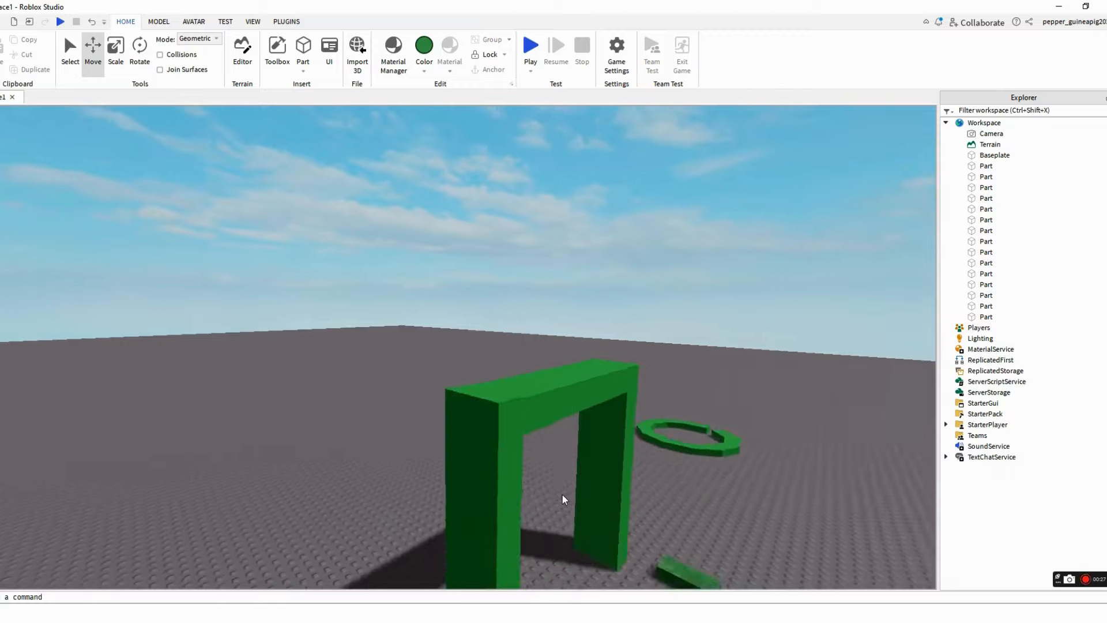
# - Circle the arch, the ring and the small loose block once more, ending on the open baseplate
pyautogui.press('s')
pyautogui.press('d')
pyautogui.press('w')
pyautogui.press('a')
pyautogui.moveTo(427, 544); pyautogui.dragTo(470, 530, button='right')
pyautogui.press('w')
pyautogui.press('s')
pyautogui.press('w')
pyautogui.press('s')
pyautogui.press('d')
pyautogui.press('w')
pyautogui.press('w')
pyautogui.press('s')
pyautogui.press('w')
pyautogui.press('w')
pyautogui.press('s')
pyautogui.press('w')
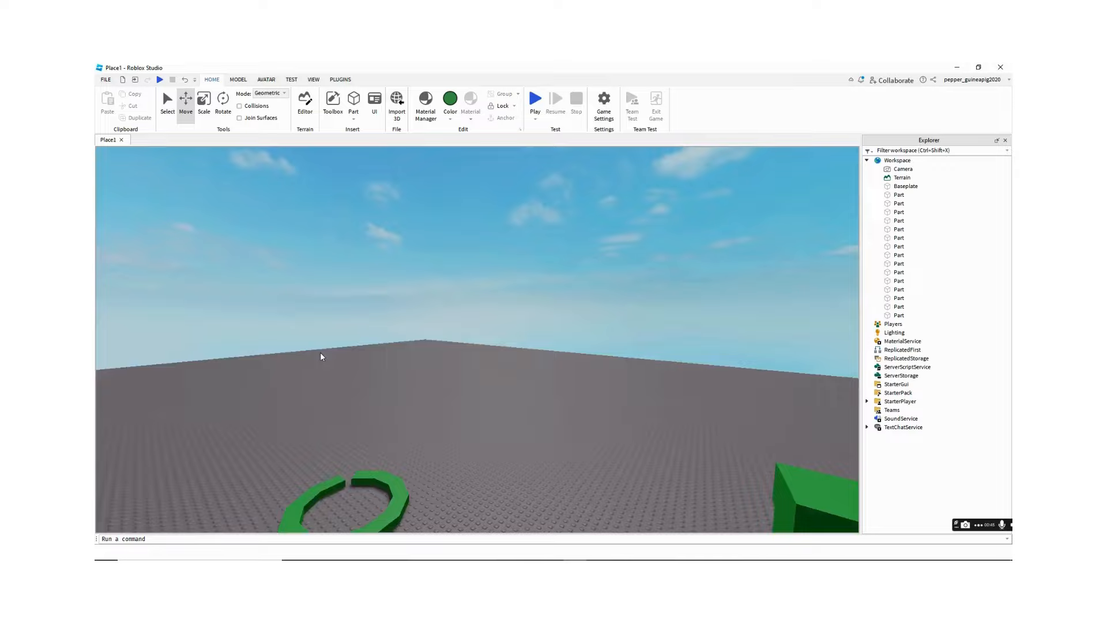
pyautogui.press('s')
pyautogui.moveTo(320, 353); pyautogui.dragTo(319, 353, button='right')
pyautogui.press('w')
pyautogui.press('a')
pyautogui.press('d')
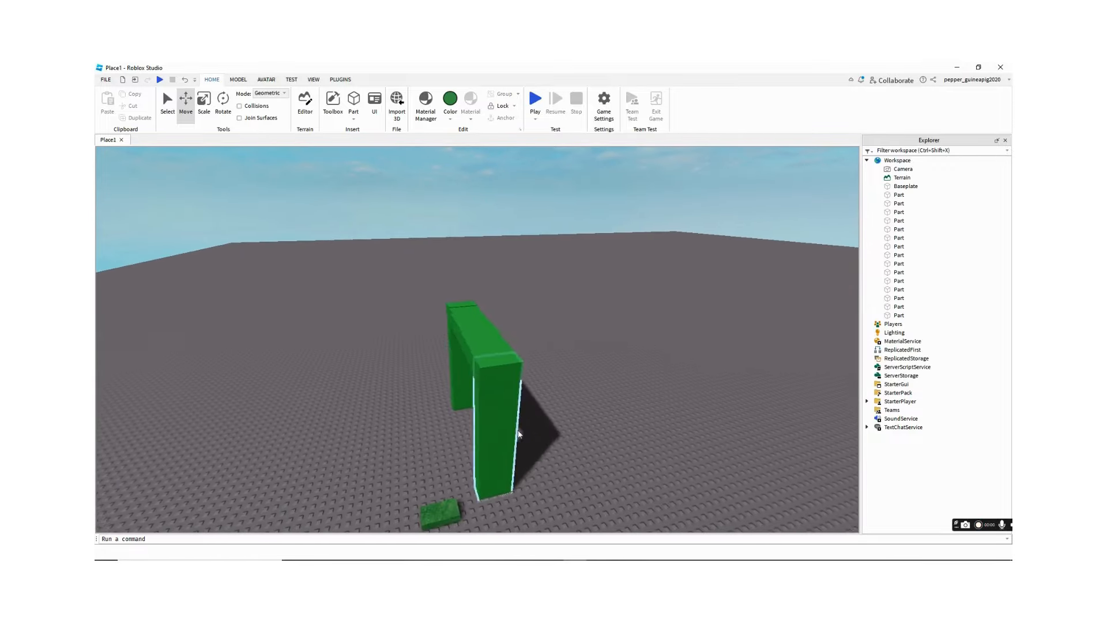
pyautogui.press('w')
pyautogui.moveTo(521, 438); pyautogui.dragTo(520, 438, button='right')
pyautogui.press('w')
pyautogui.press('s')
pyautogui.press('w')
pyautogui.moveTo(520, 439)
pyautogui.mouseDown(button='right')
pyautogui.moveTo(511, 430)
pyautogui.moveTo(522, 435)
pyautogui.mouseUp(button='right')
pyautogui.press('s')
pyautogui.press('w')
pyautogui.press('d')
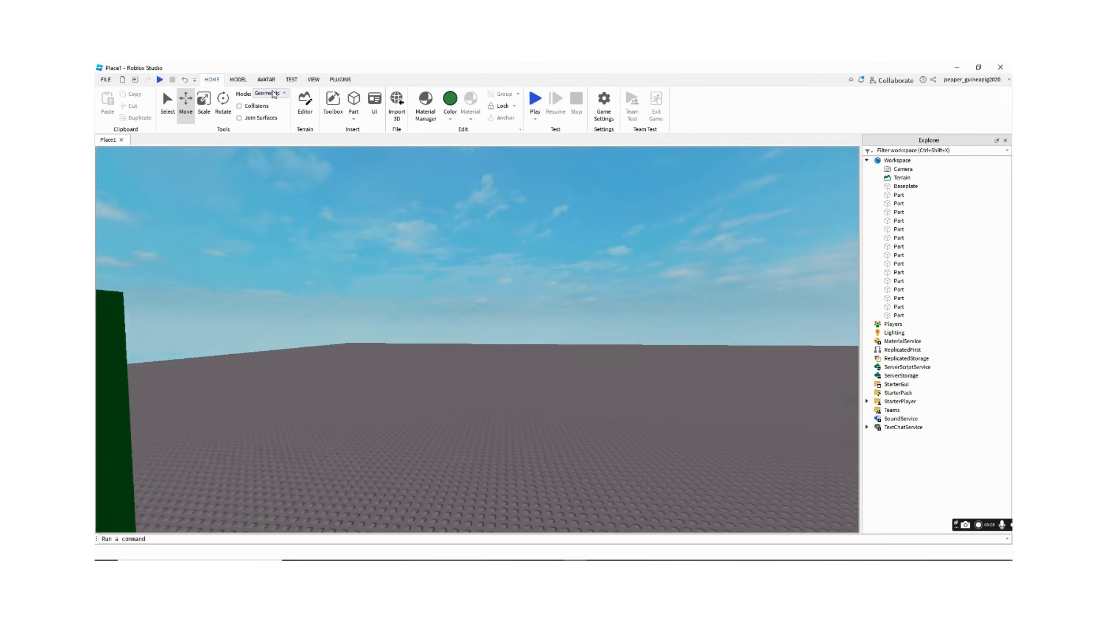
# - Search the model library for "forest" and insert the Forest Pack into the place
pyautogui.click(334, 108)
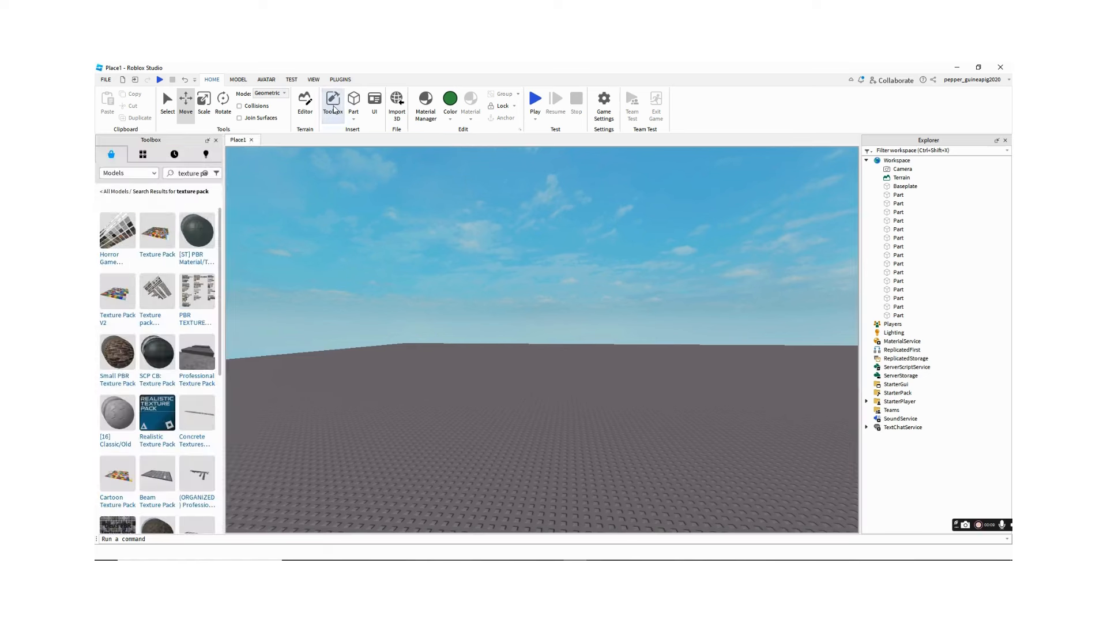
pyautogui.click(206, 174)
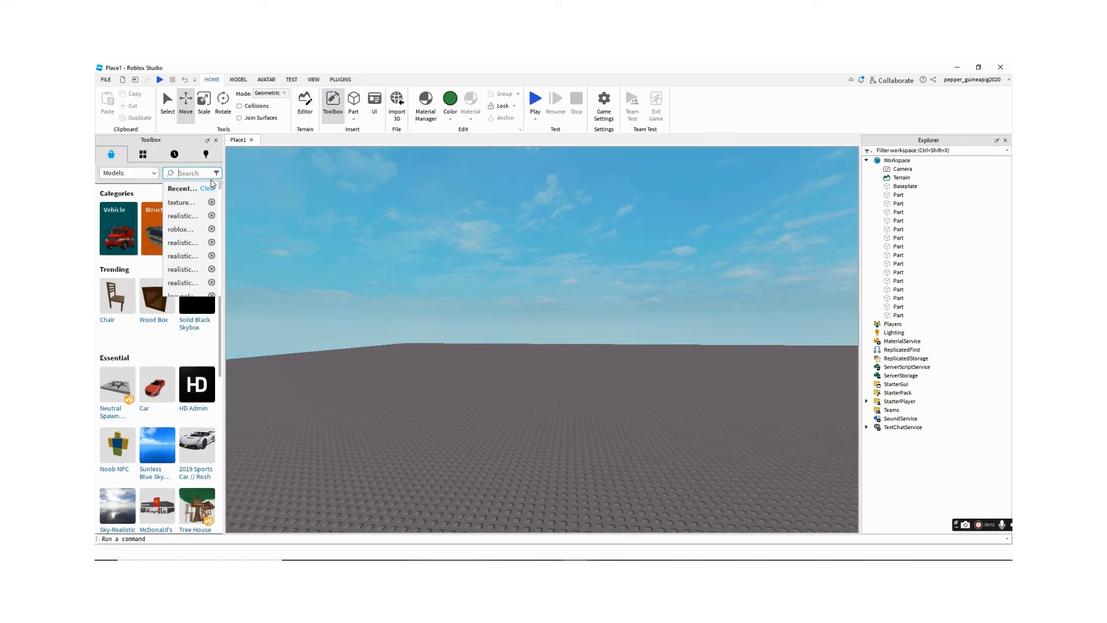
pyautogui.moveTo(388, 252); pyautogui.dragTo(357, 256, button='right')
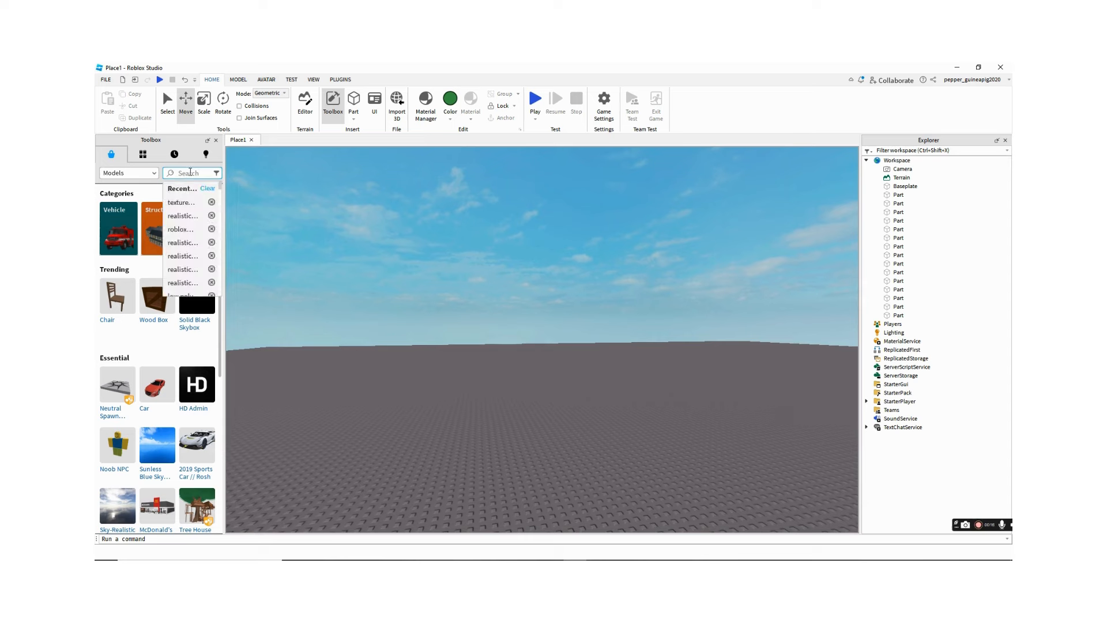
pyautogui.click(190, 171)
pyautogui.write('forest')
pyautogui.press('Return')
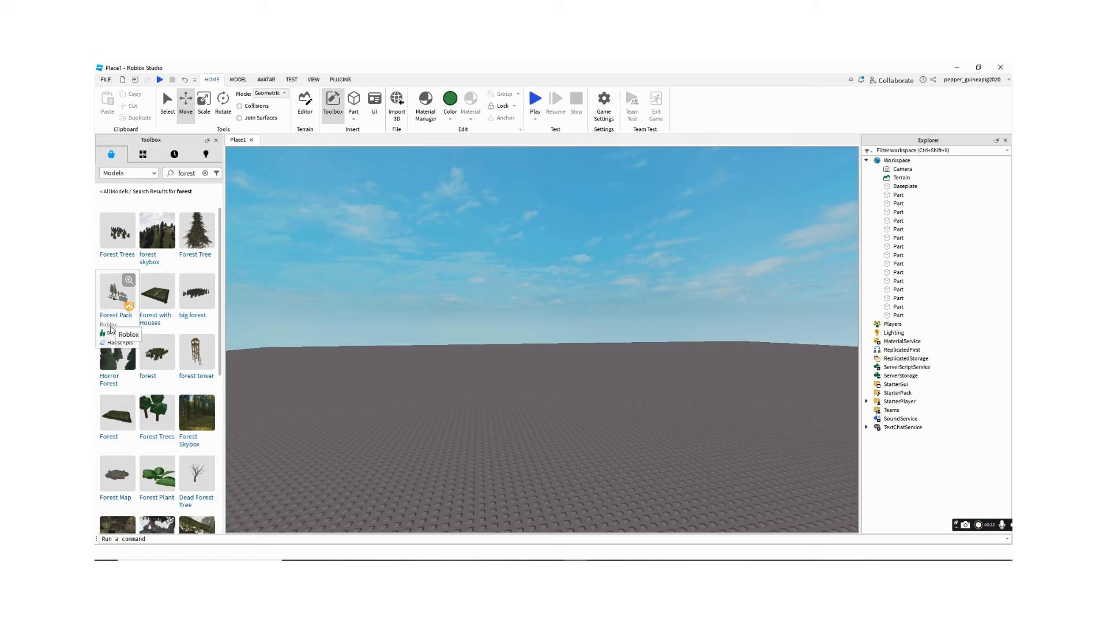
pyautogui.click(116, 294)
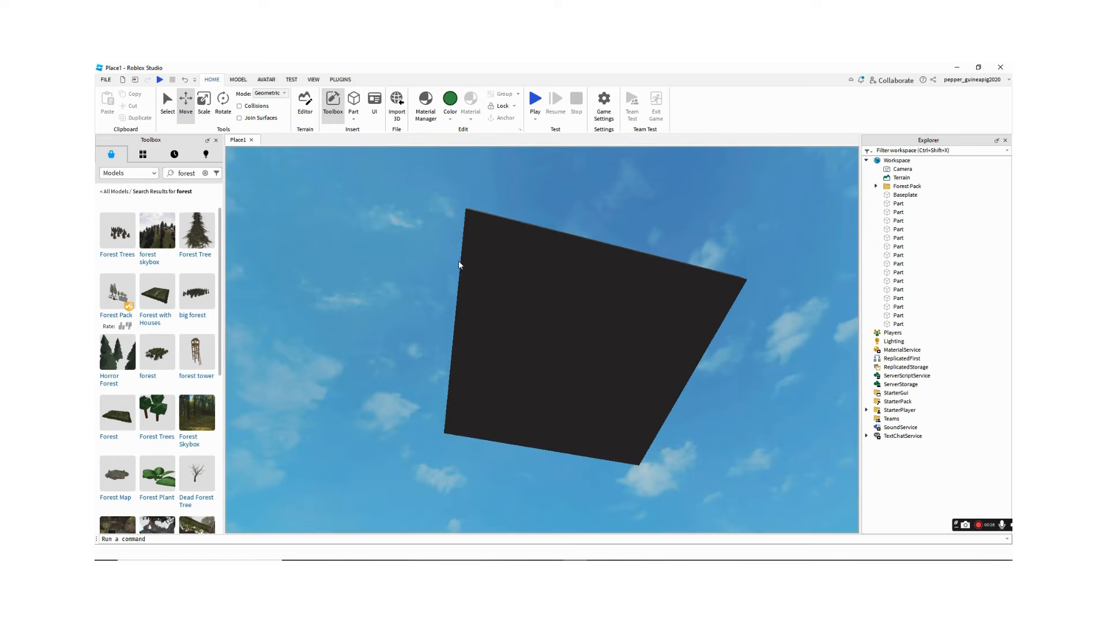
# - Examine the Forest Pack's trees, stump, fallen logs, boulders and hawk models from several angles
pyautogui.moveTo(459, 261); pyautogui.dragTo(458, 262, button='right')
pyautogui.scroll(8, 457, 262)
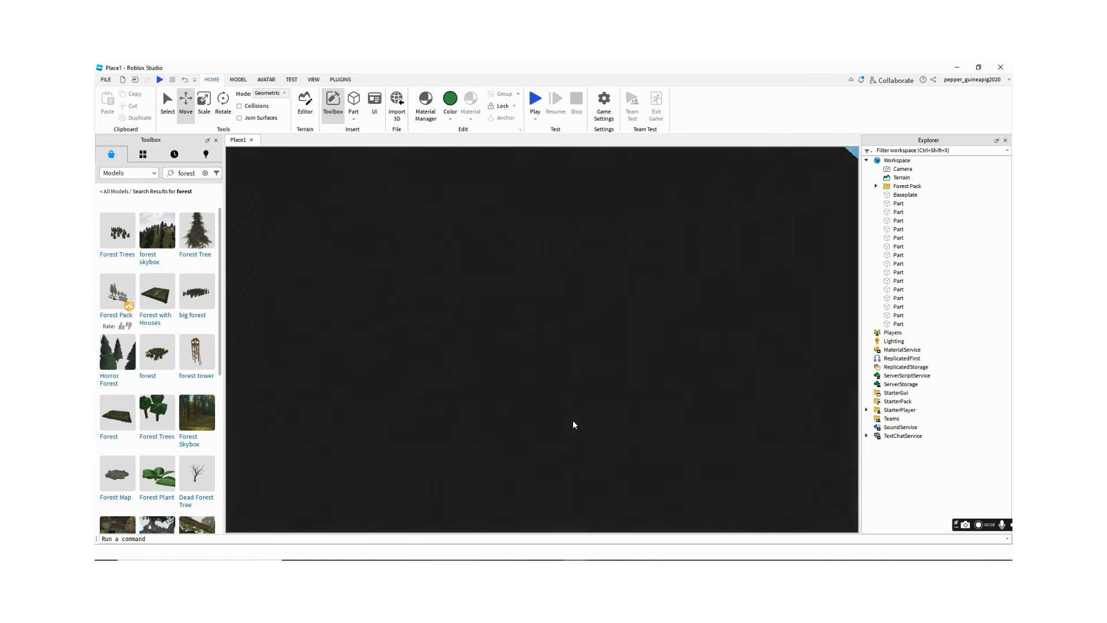
pyautogui.scroll(5, 573, 422)
pyautogui.moveTo(539, 457); pyautogui.dragTo(554, 343, button='right')
pyautogui.scroll(-4, 554, 344)
pyautogui.scroll(2, 507, 403)
pyautogui.moveTo(508, 404); pyautogui.dragTo(562, 424, button='right')
pyautogui.press('f')
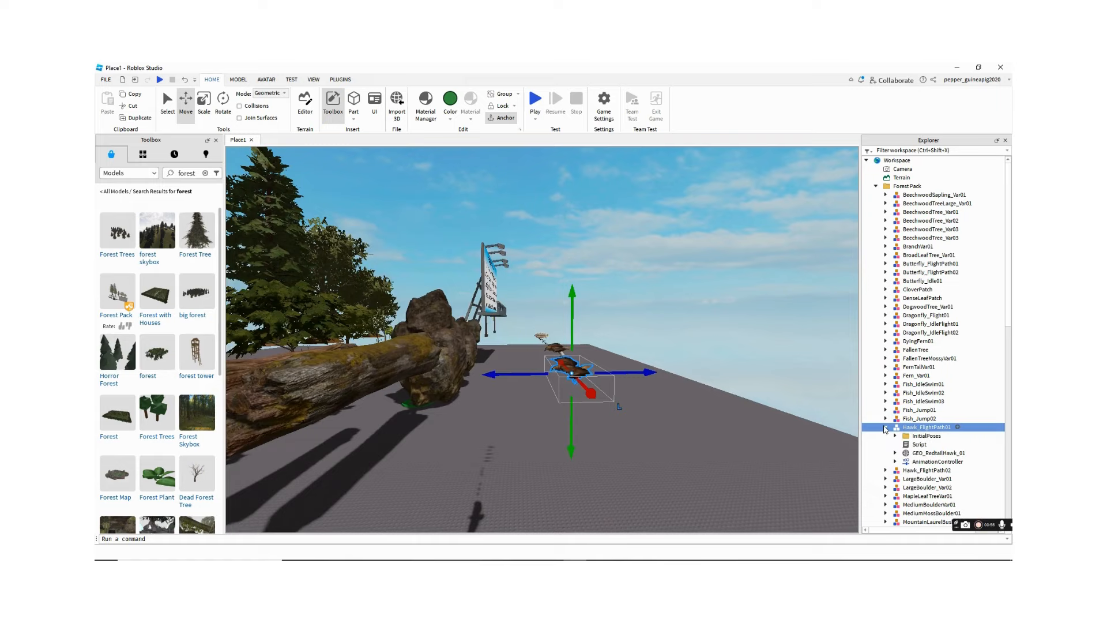
pyautogui.click(690, 351)
pyautogui.moveTo(690, 351); pyautogui.dragTo(690, 351, button='right')
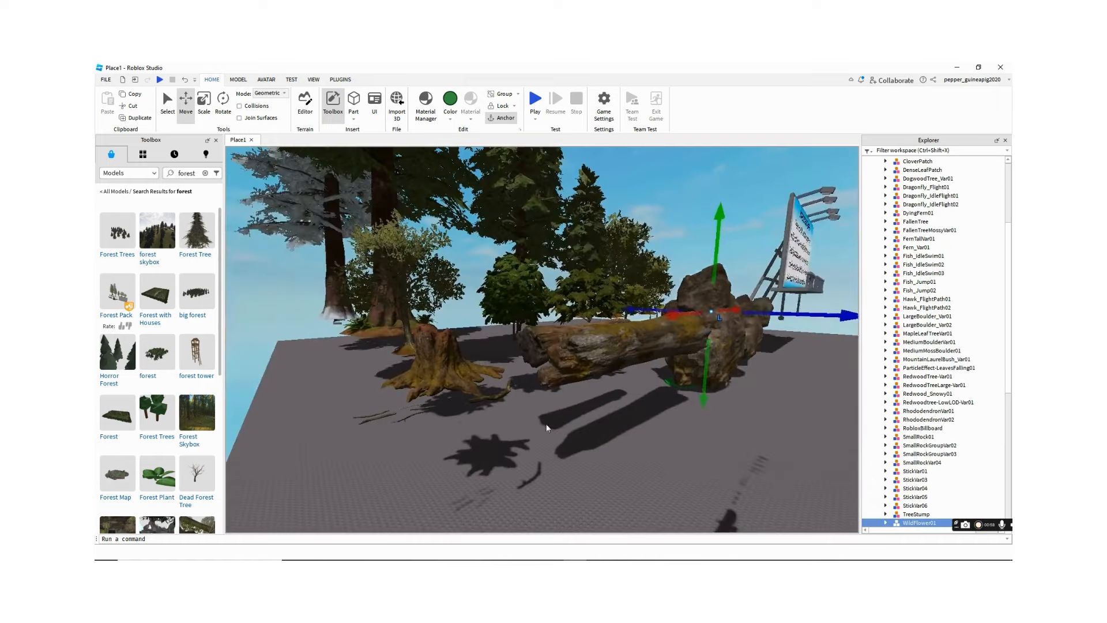
pyautogui.click(538, 429)
pyautogui.moveTo(537, 430); pyautogui.dragTo(538, 431, button='right')
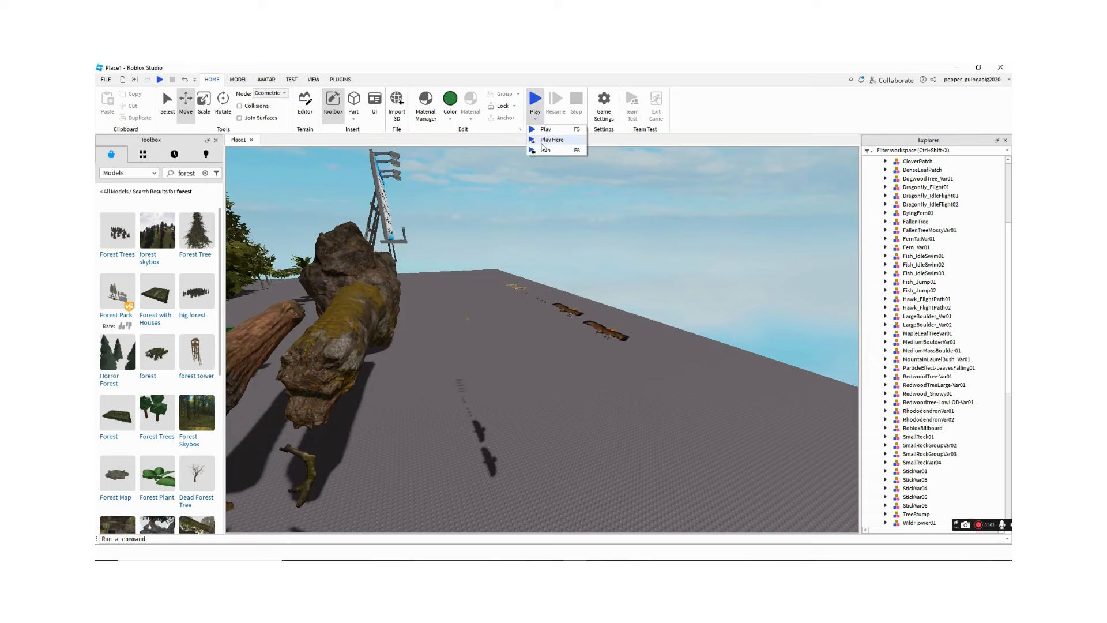
# - Run the place as a simulation and watch the pack's animated butterflies, fish and birds beside the boulders
pyautogui.press('F8')
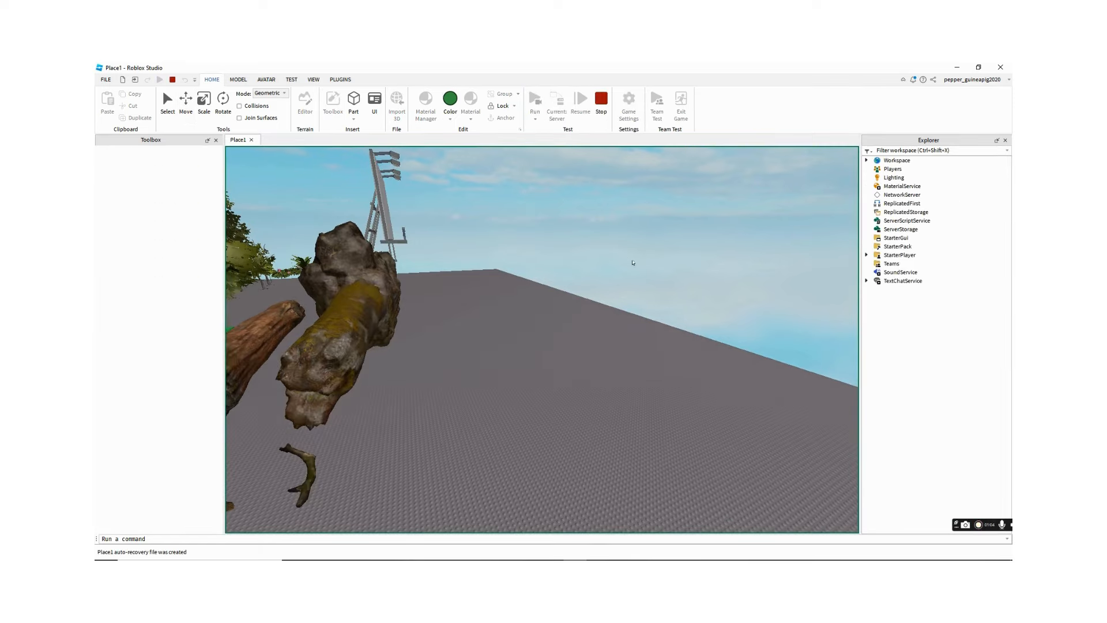
pyautogui.moveTo(642, 273); pyautogui.dragTo(659, 302, button='right')
pyautogui.press('w')
pyautogui.press('w')
pyautogui.press('w')
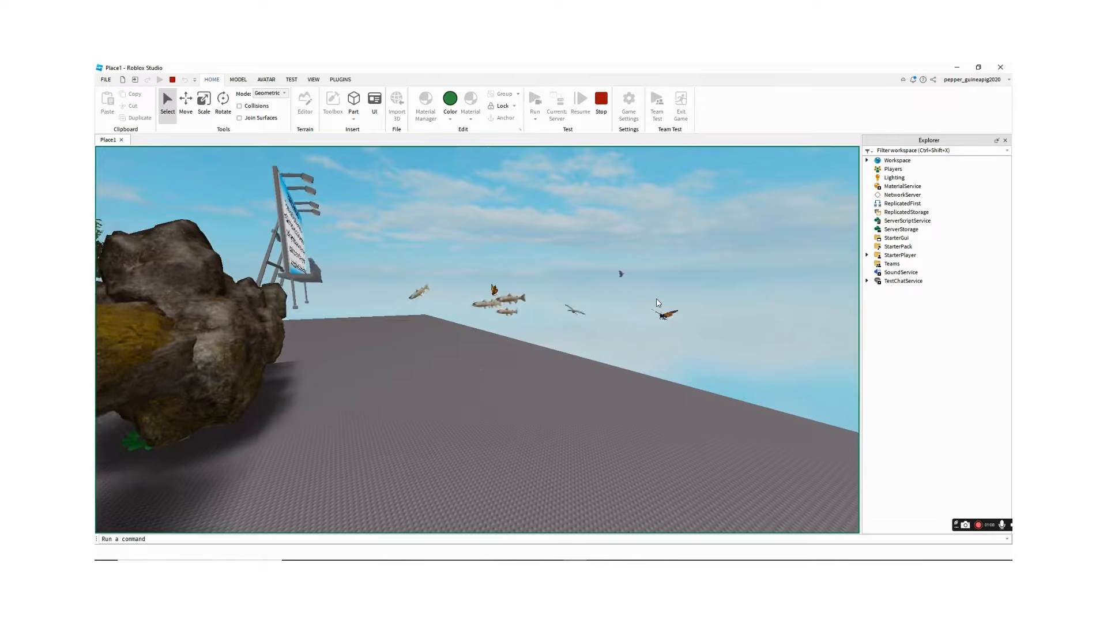
pyautogui.press('s')
pyautogui.press('a')
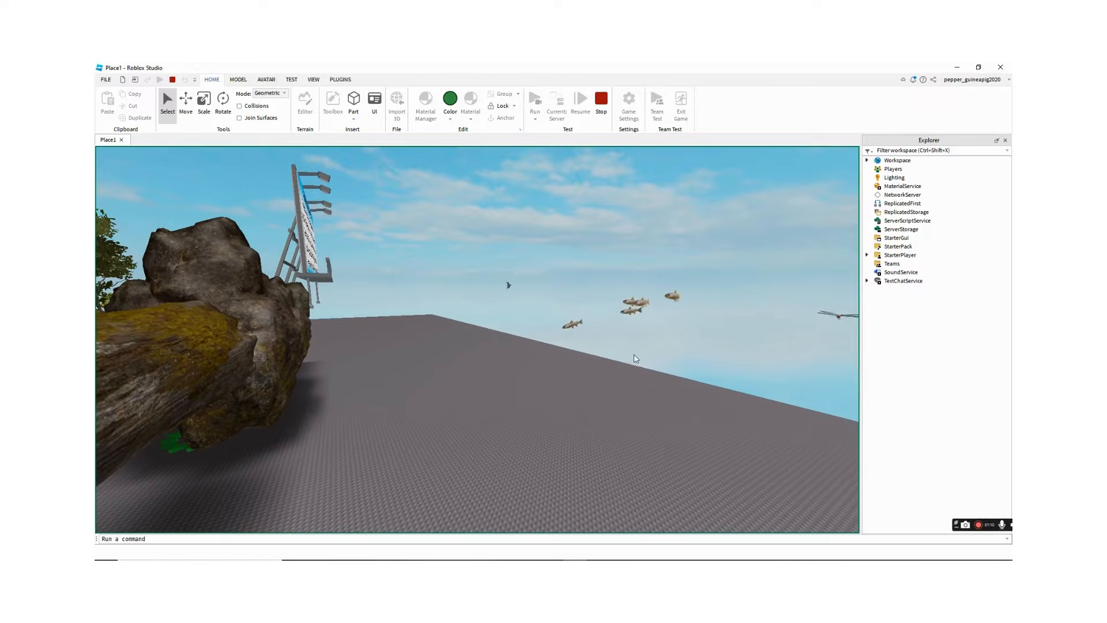
pyautogui.press('s')
# - Follow the flying hawk in the running simulation and look over the forest trees from above
pyautogui.moveTo(665, 319); pyautogui.dragTo(665, 319, button='right')
pyautogui.press('w')
pyautogui.press('w')
pyautogui.moveTo(617, 360)
pyautogui.mouseDown(button='right')
pyautogui.moveTo(611, 349)
pyautogui.moveTo(617, 358)
pyautogui.mouseUp(button='right')
pyautogui.press('s')
pyautogui.press('w')
pyautogui.press('w')
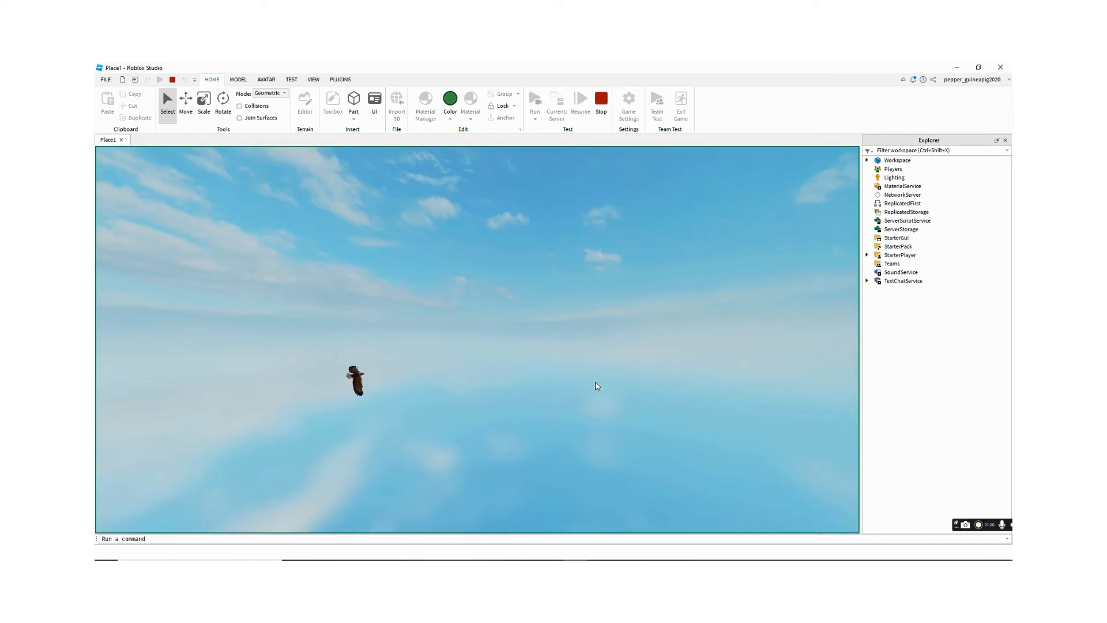
pyautogui.moveTo(597, 387); pyautogui.dragTo(597, 387, button='right')
pyautogui.press('w')
pyautogui.press('w')
pyautogui.press('w')
pyautogui.moveTo(507, 413); pyautogui.dragTo(507, 413, button='right')
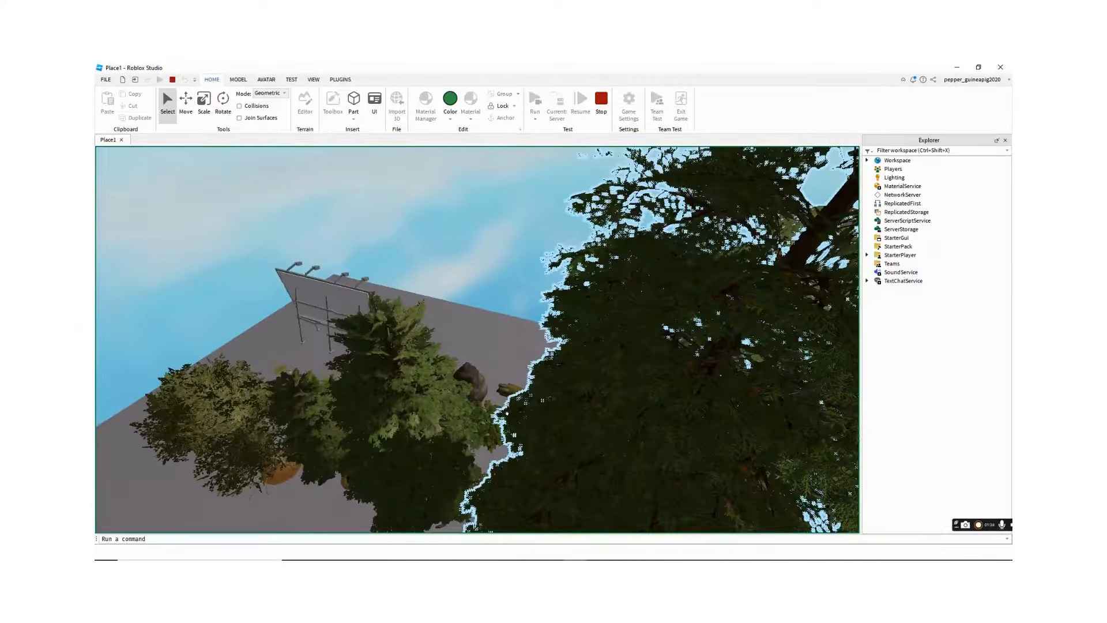